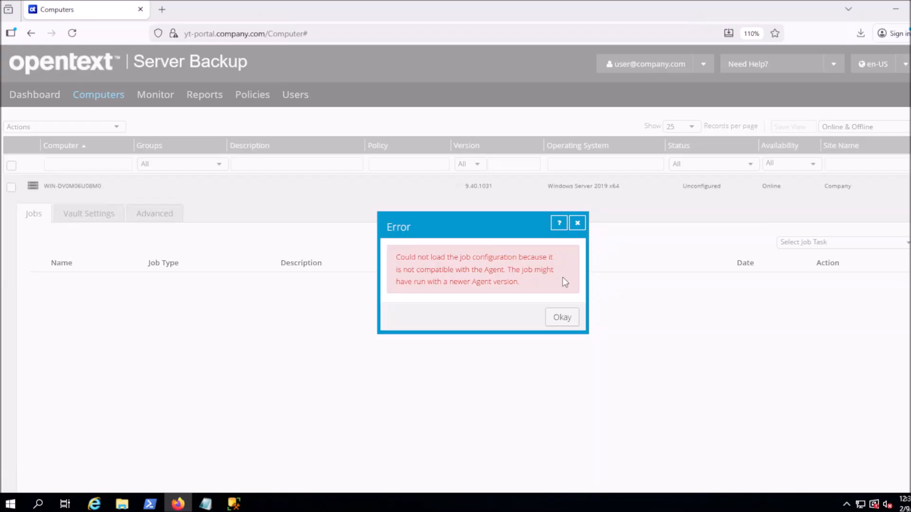
# Dismiss the job-configuration error and collapse WIN-DV0M06U08M0's details to list all computers
pyautogui.click(562, 317)
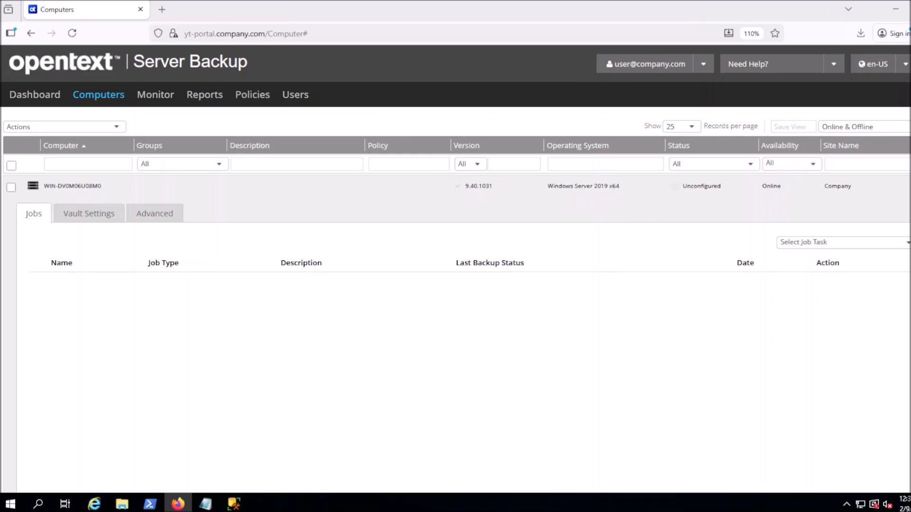
pyautogui.click(905, 186)
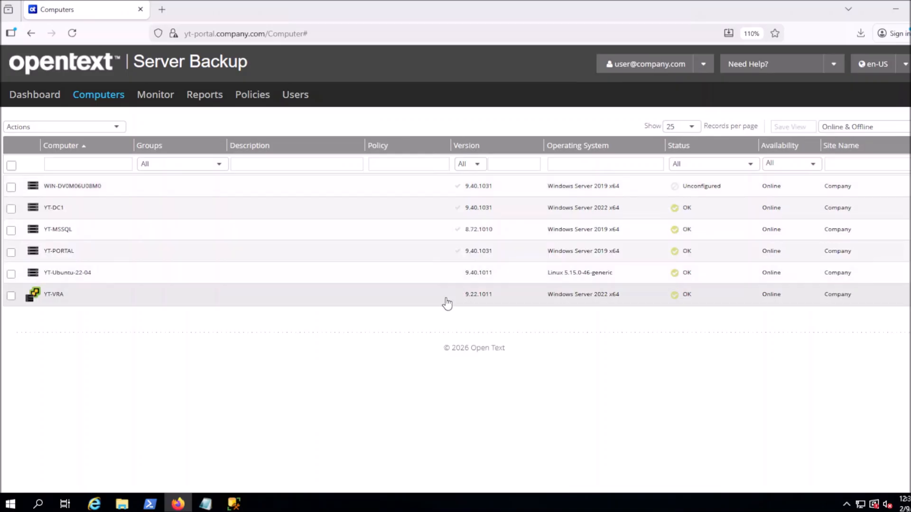
# Show YT-VRA's jobs, begin a Files and Folders restore of Archer, then cancel it
pyautogui.click(430, 296)
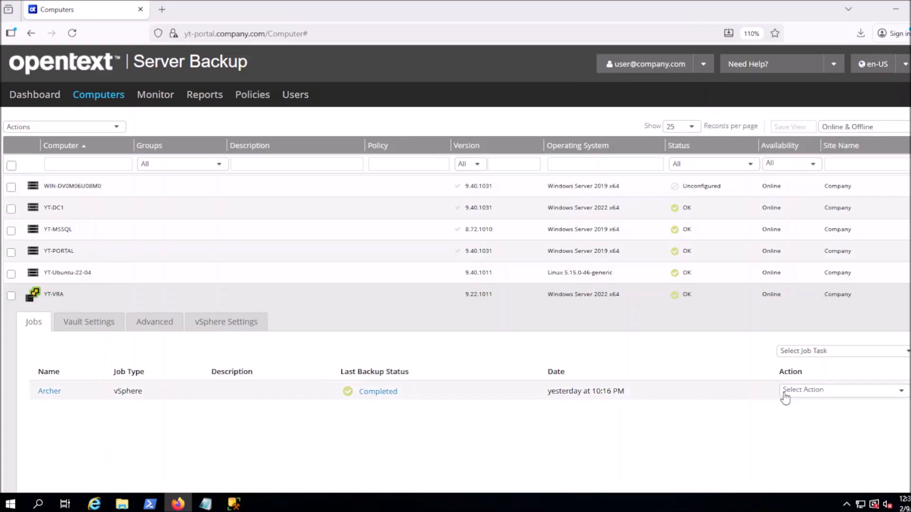
pyautogui.click(801, 394)
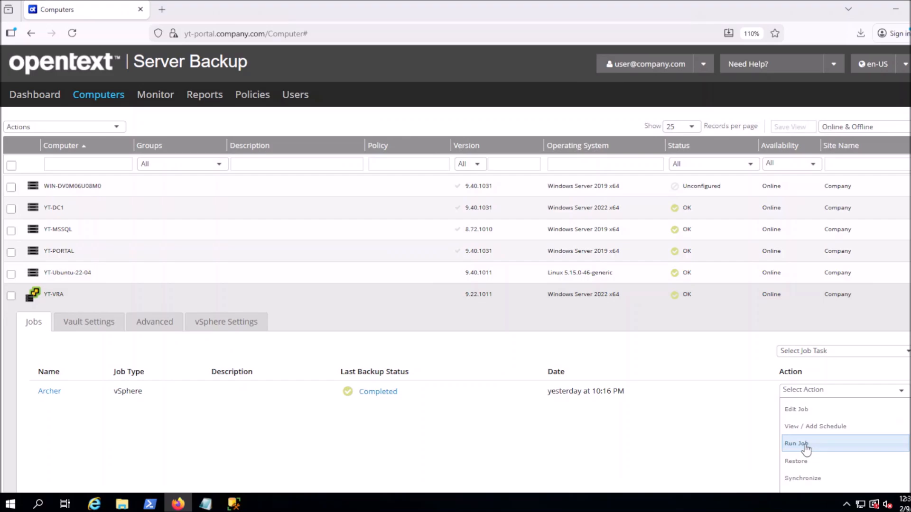
pyautogui.click(806, 462)
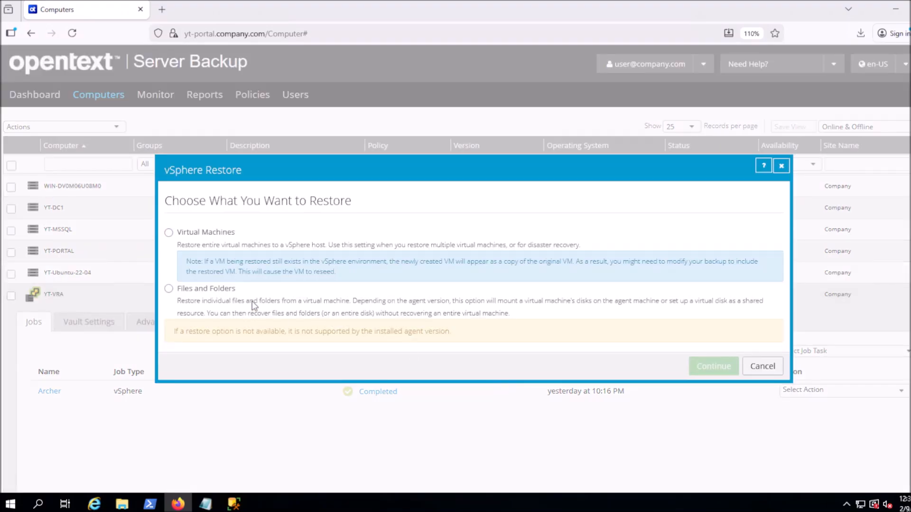
pyautogui.click(200, 292)
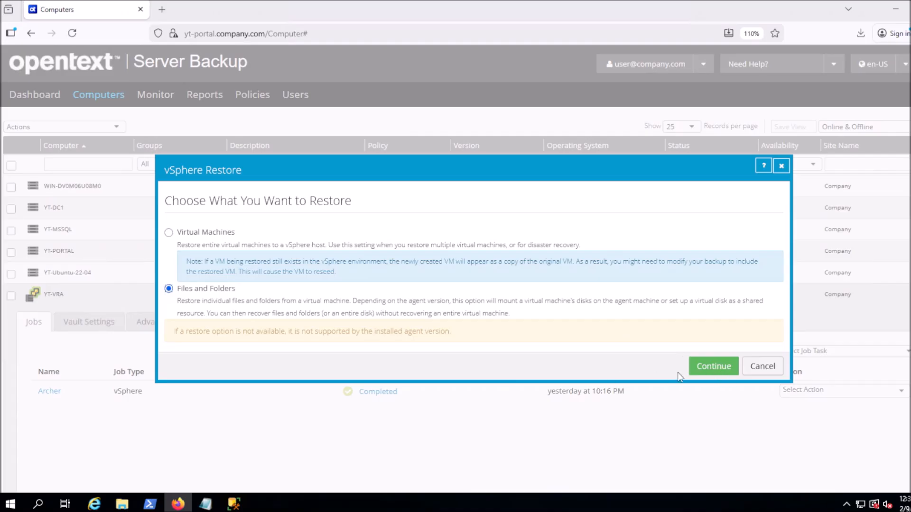
pyautogui.click(760, 372)
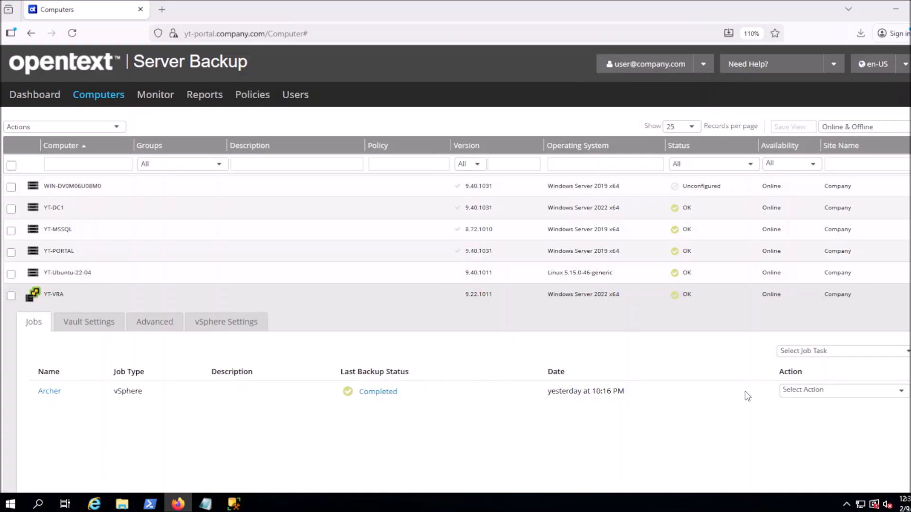
pyautogui.click(811, 395)
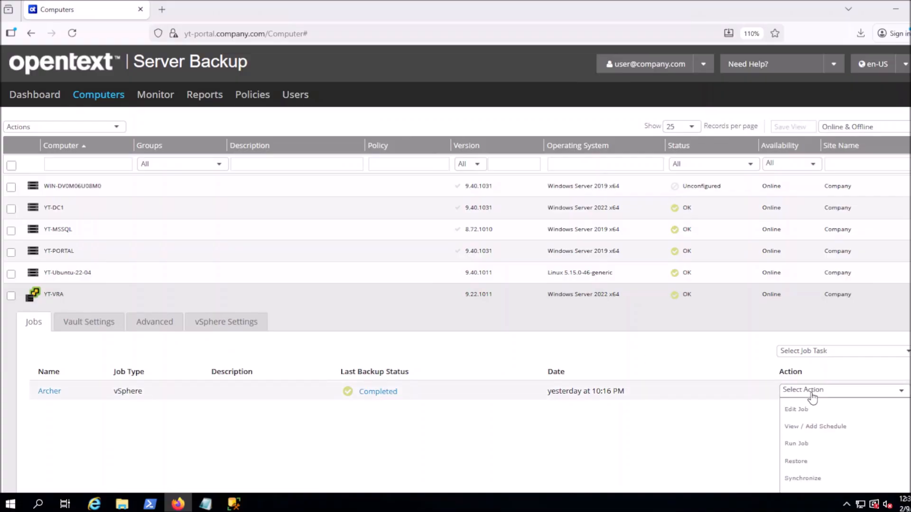
# Mount Archer-16 for file-level restore with a 15-minute idle time and select its mount path
pyautogui.click(806, 462)
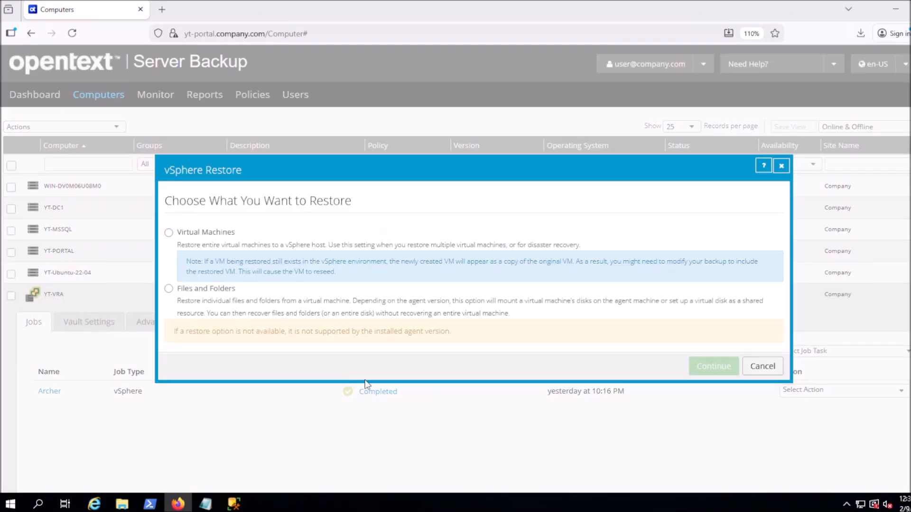
pyautogui.click(200, 291)
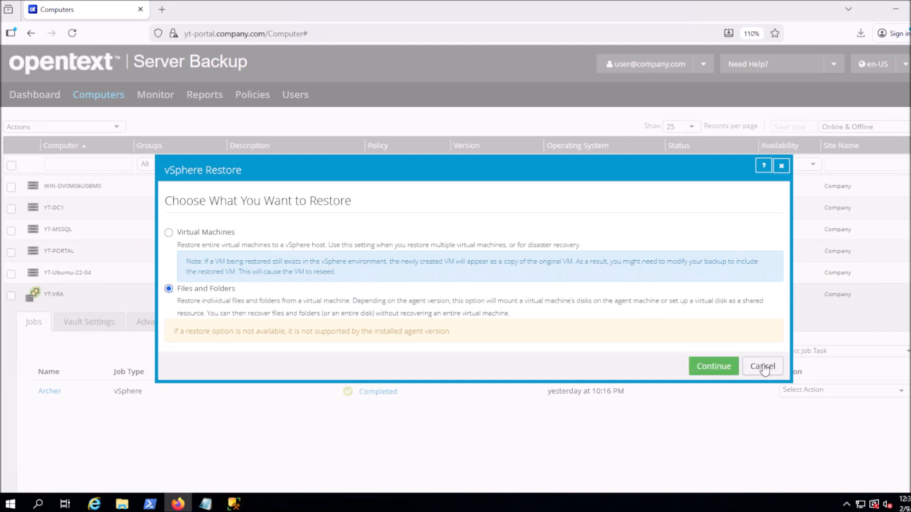
pyautogui.click(714, 365)
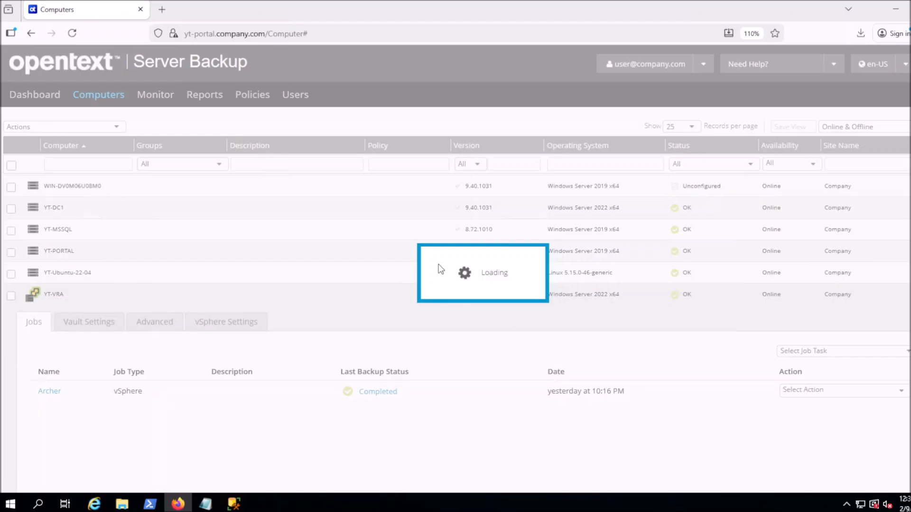
pyautogui.click(490, 123)
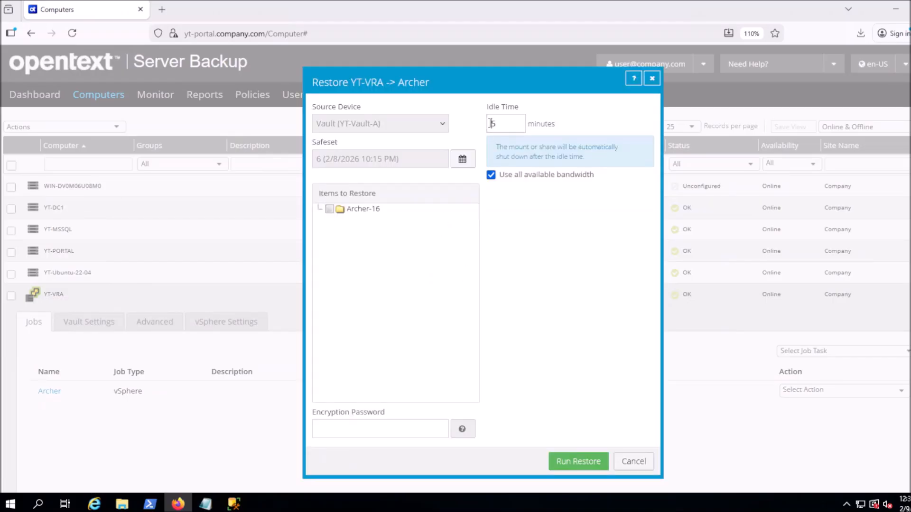
pyautogui.write('1')
pyautogui.click(329, 209)
pyautogui.click(354, 429)
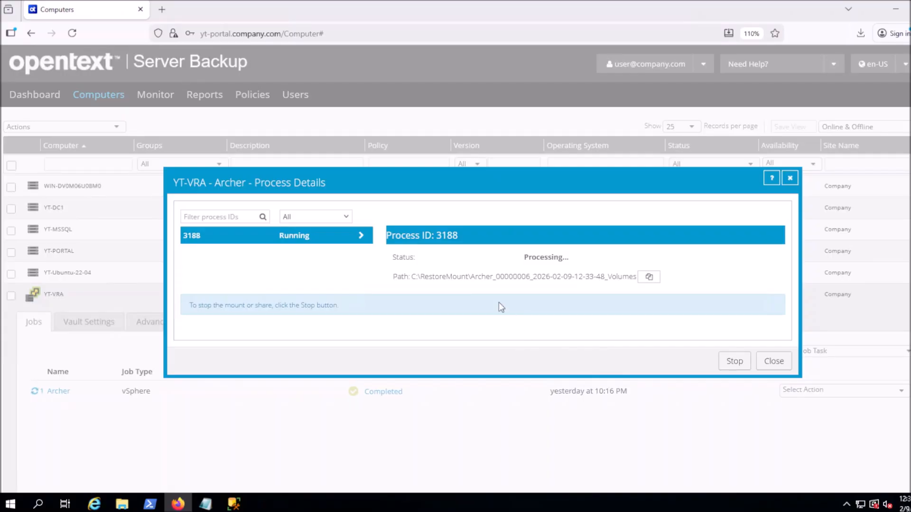
pyautogui.moveTo(442, 277); pyautogui.dragTo(393, 279)
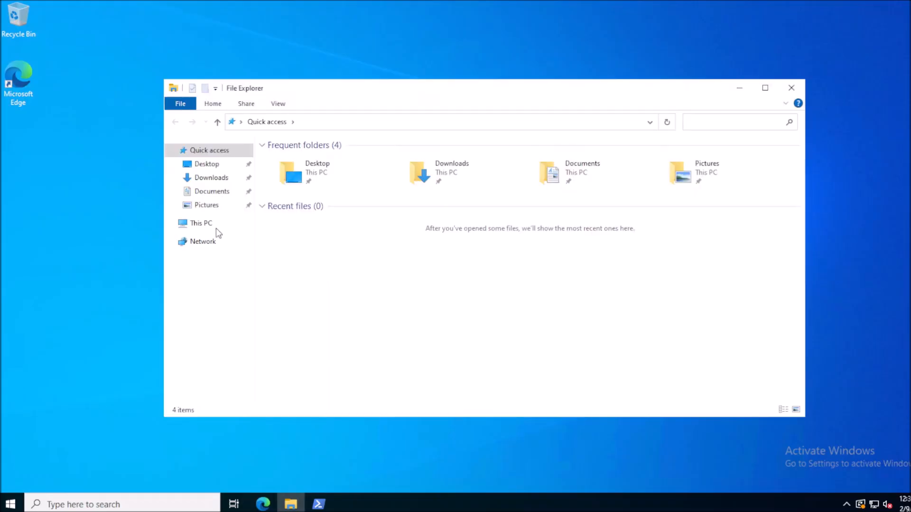
# Browse C:\RestoreMount into the mounted Archer volume's C\Users folder
pyautogui.click(200, 224)
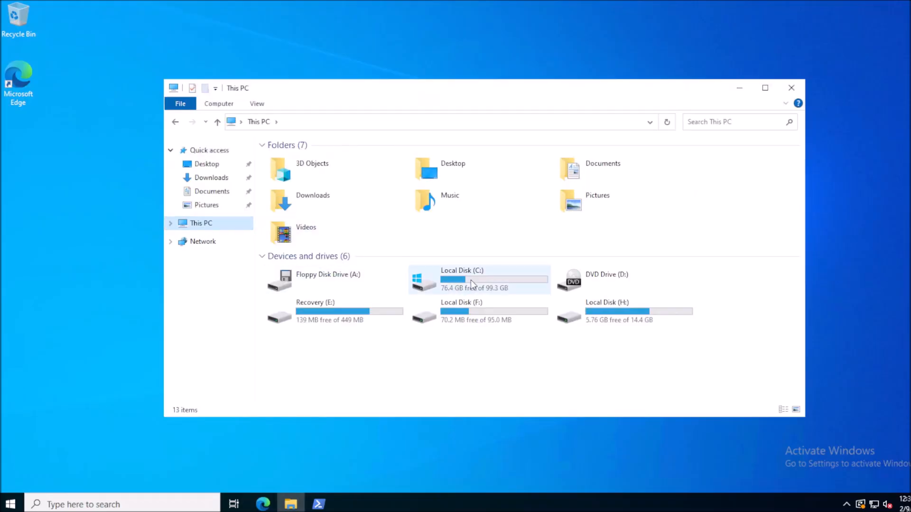
pyautogui.doubleClick(483, 290)
pyautogui.click(295, 221)
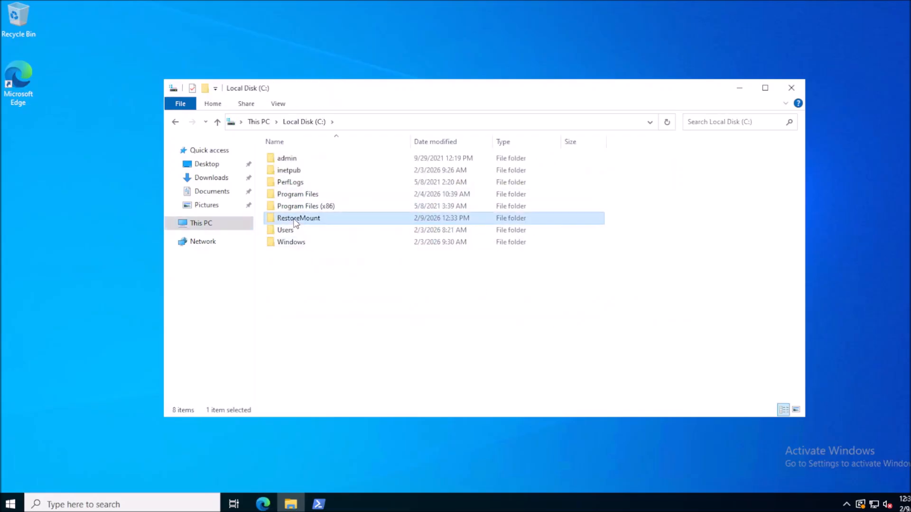
pyautogui.doubleClick(295, 220)
pyautogui.doubleClick(287, 171)
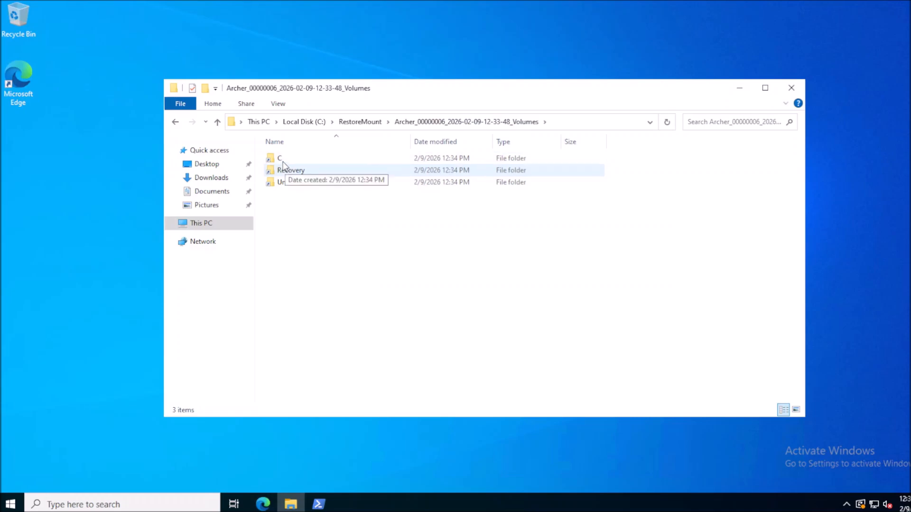
pyautogui.doubleClick(281, 159)
pyautogui.doubleClick(291, 206)
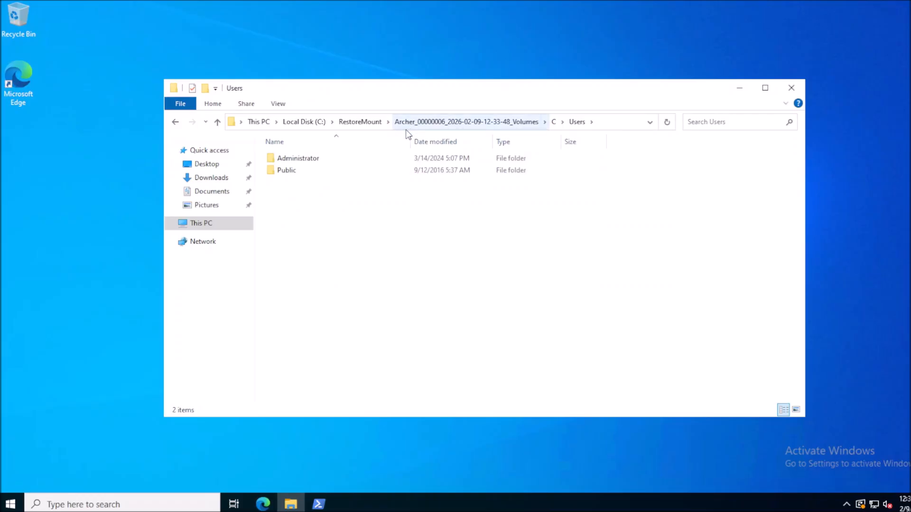
# Open a second File Explorer window and put the cursor in its address bar
pyautogui.rightClick(295, 505)
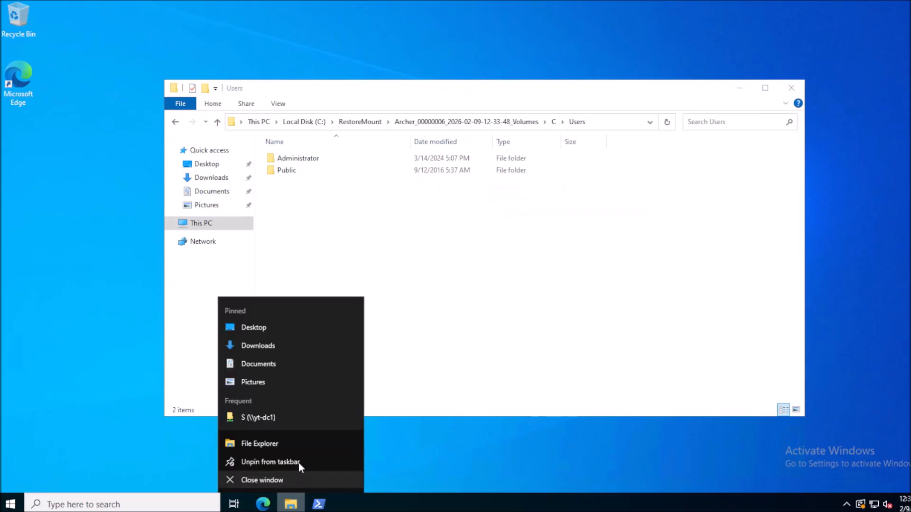
pyautogui.click(297, 443)
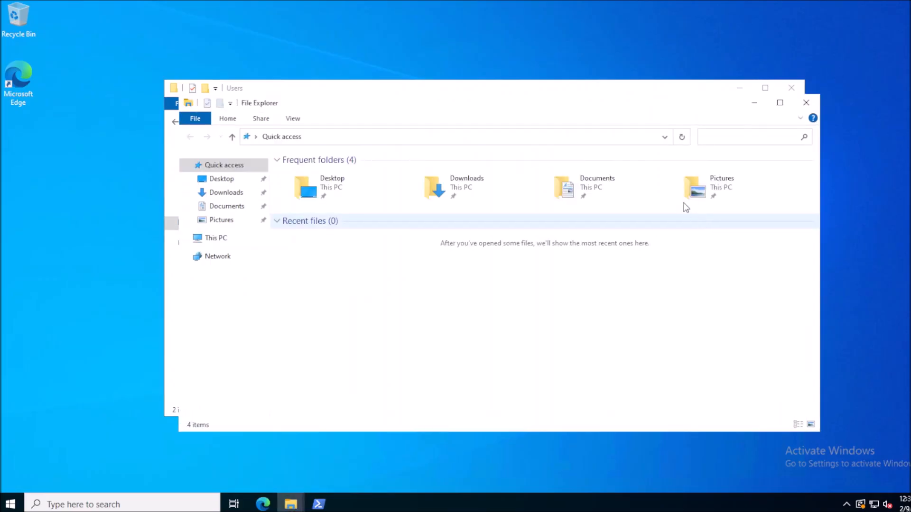
pyautogui.click(612, 140)
# Go to \\WIN-DV0M06U08M0\c$ and copy glib-2.0.dll there from the backup's VMware Tools folder
pyautogui.write('\\\\WIN-DV0M06U08M0')
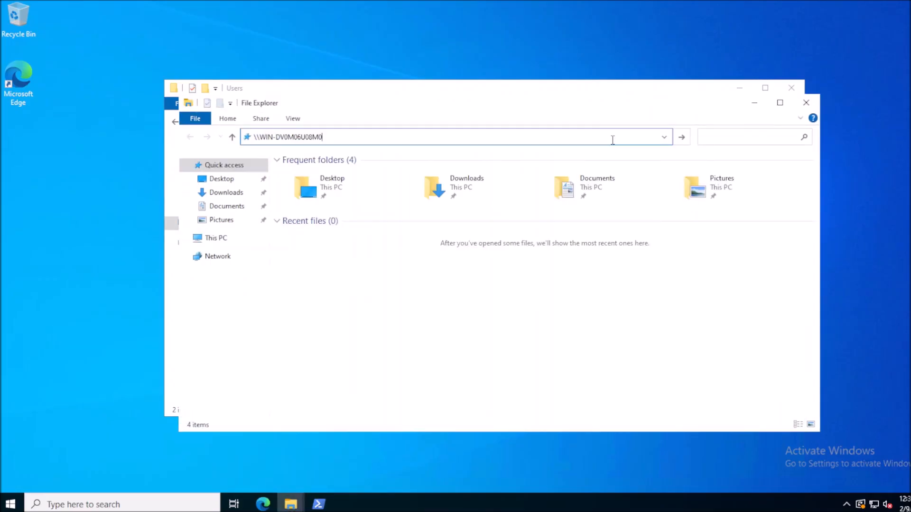
pyautogui.write('\\c$')
pyautogui.press('Return')
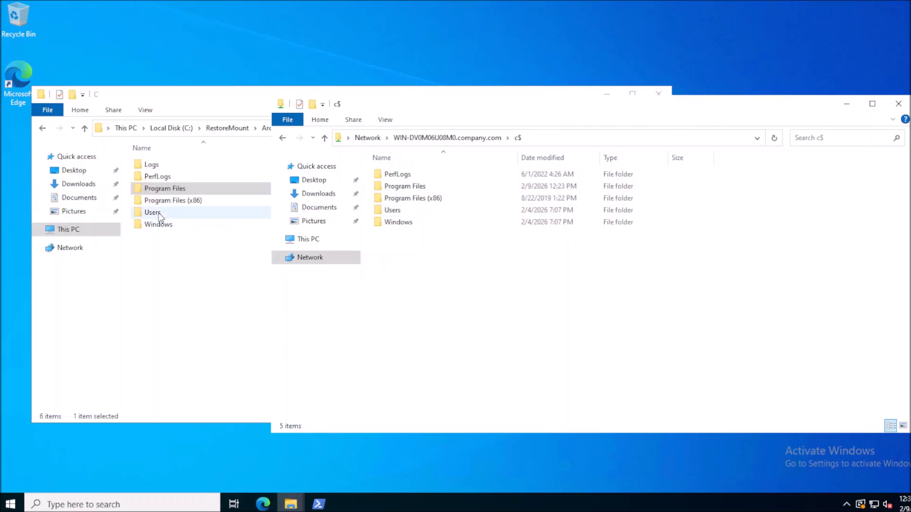
pyautogui.doubleClick(159, 189)
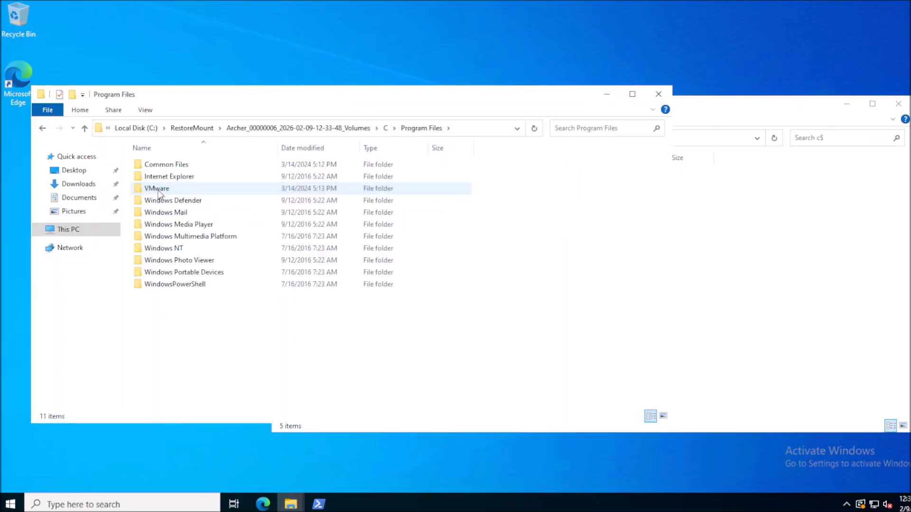
pyautogui.doubleClick(159, 189)
pyautogui.doubleClick(152, 166)
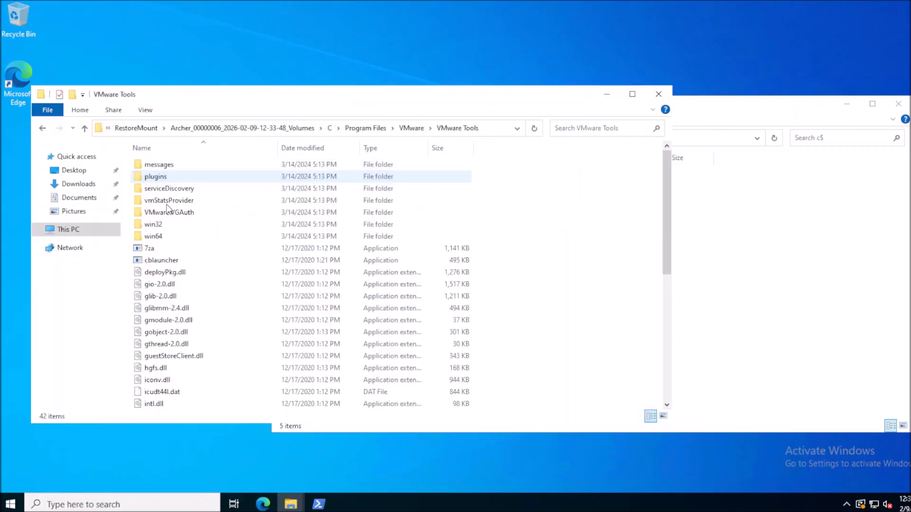
pyautogui.click(154, 299)
pyautogui.moveTo(153, 302); pyautogui.dragTo(779, 300)
pyautogui.click(812, 310)
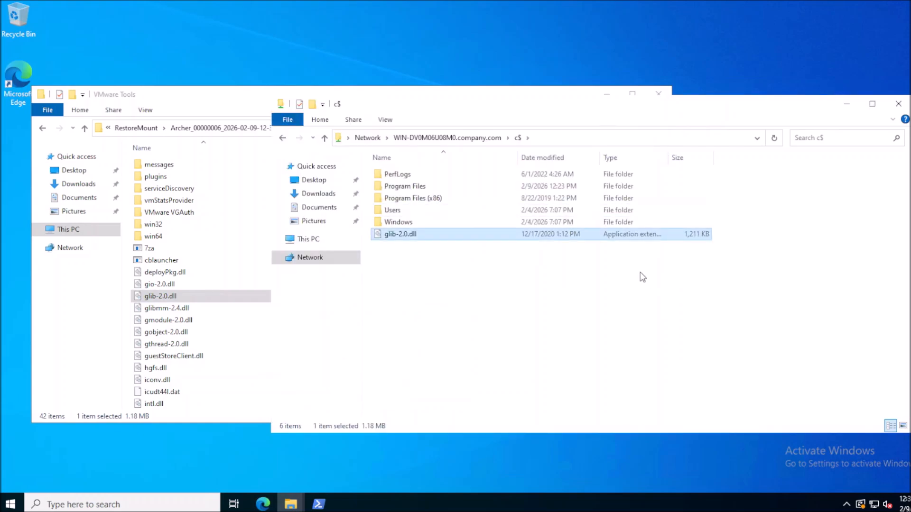
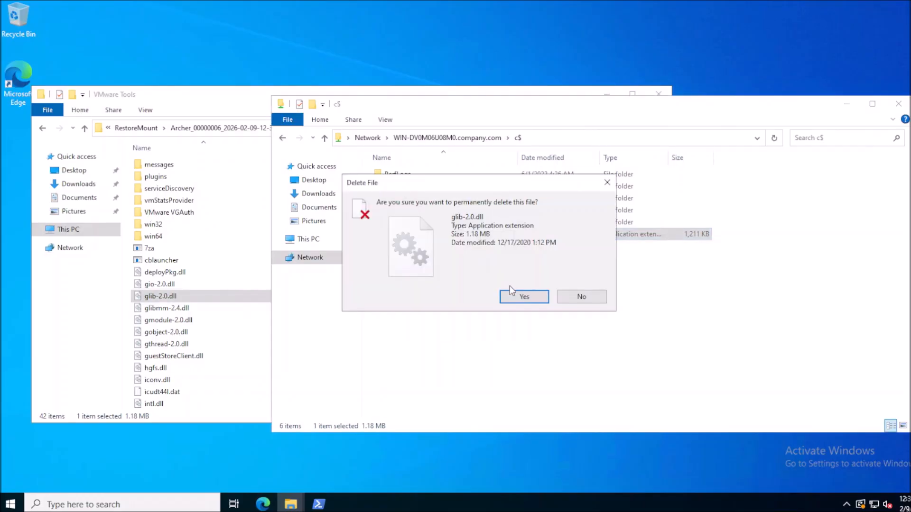
# Confirm permanently deleting glib-2.0.dll from the c$ share
pyautogui.press('Return')
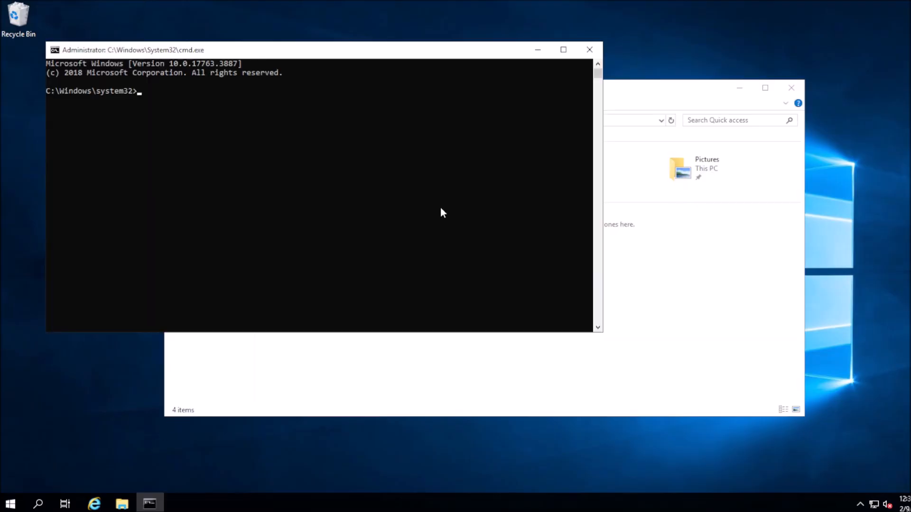
# Run hostname in the server's Command Prompt to identify the machine
pyautogui.write('hostname')
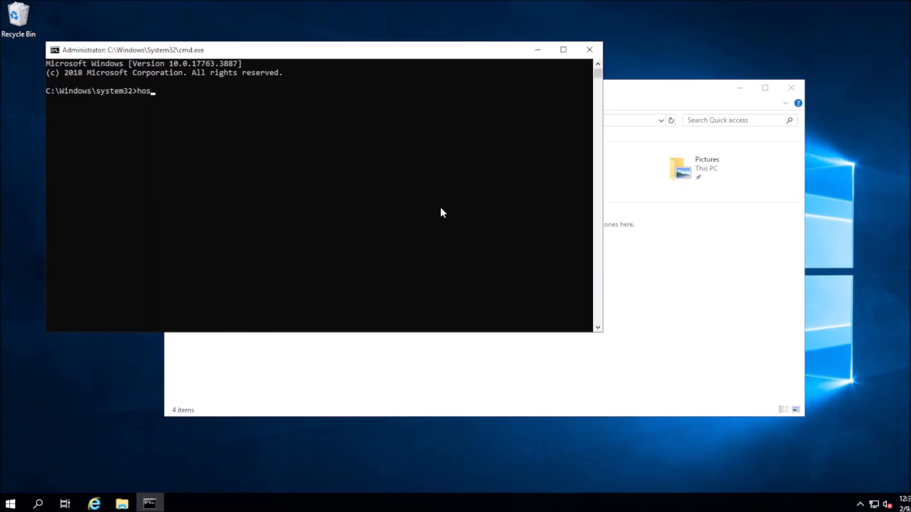
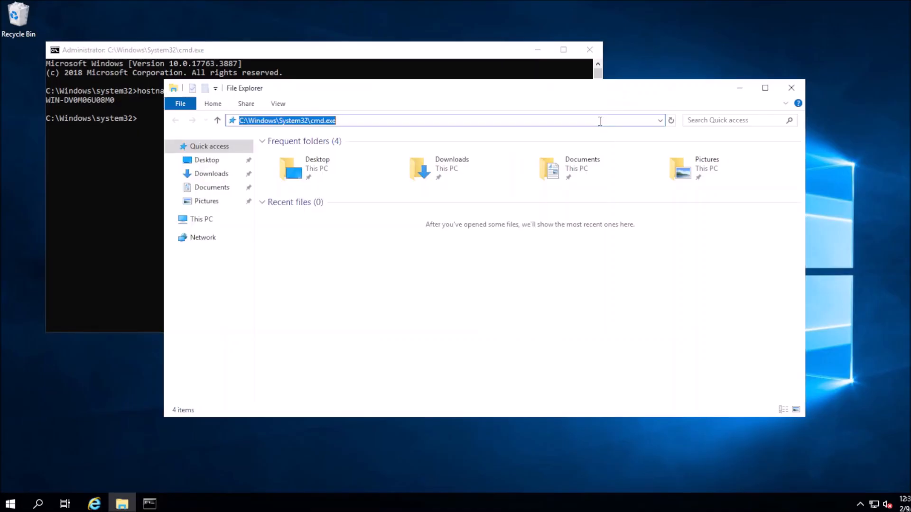
# Copy gmodule-2.0.dll from the Archer C volume's VMware Tools folder under \\yt-vra\c$\RestoreMount to the desktop
pyautogui.write('\\\\yt-')
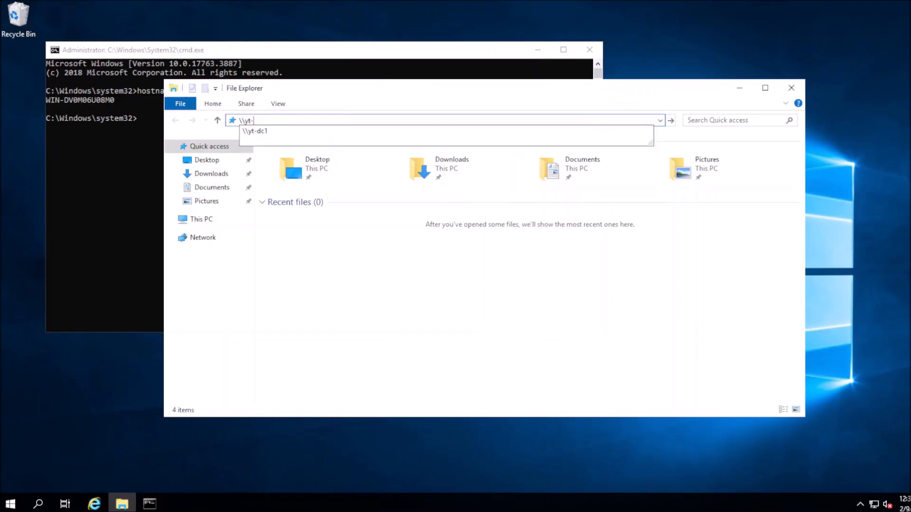
pyautogui.write('vra')
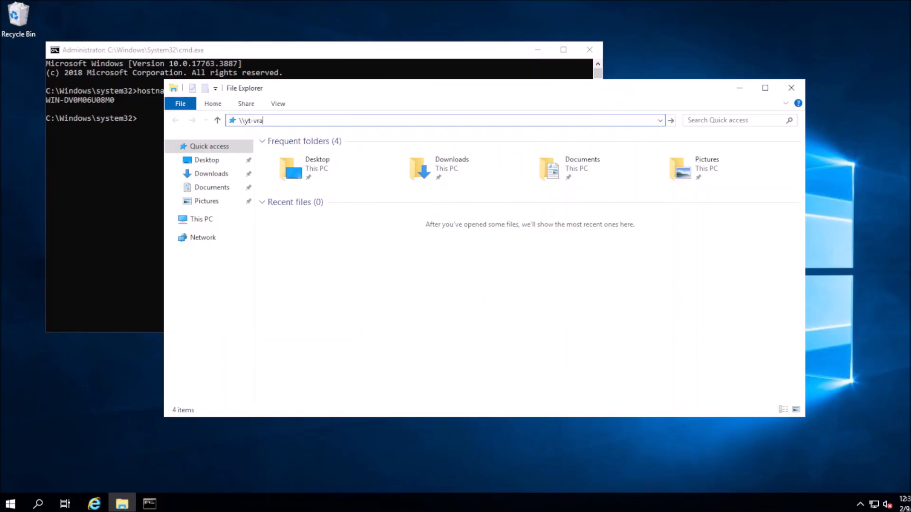
pyautogui.write('\\c$')
pyautogui.press('Return')
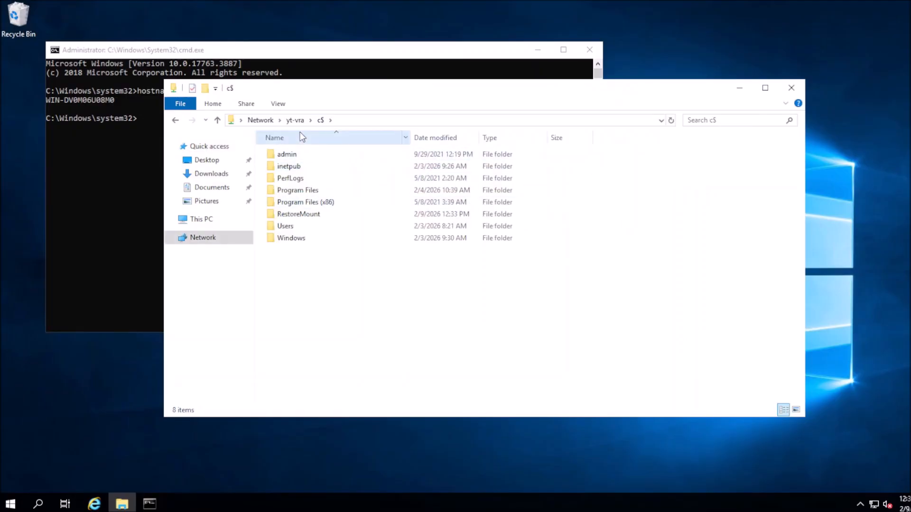
pyautogui.doubleClick(305, 213)
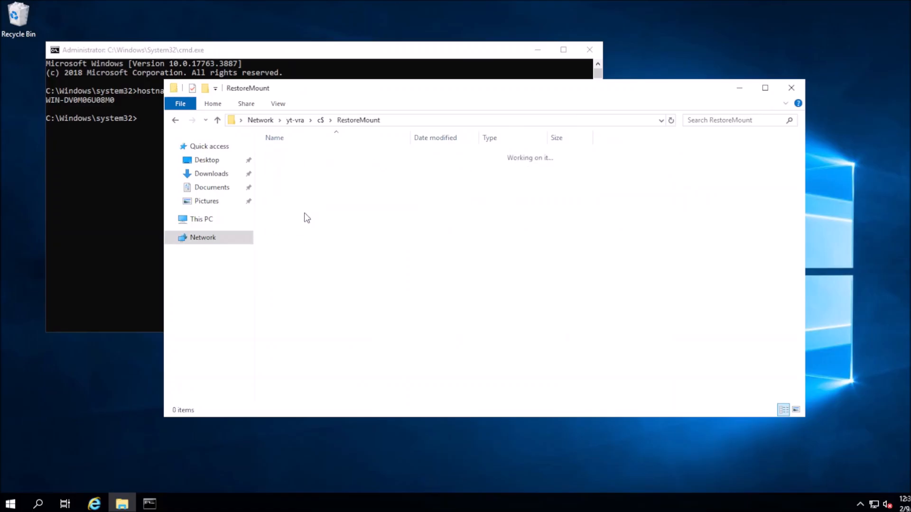
pyautogui.doubleClick(302, 168)
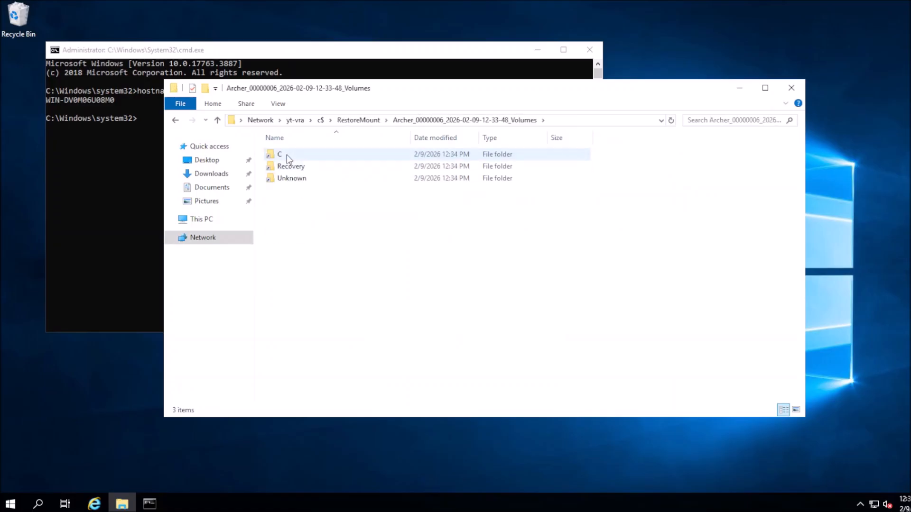
pyautogui.doubleClick(286, 154)
pyautogui.doubleClick(296, 179)
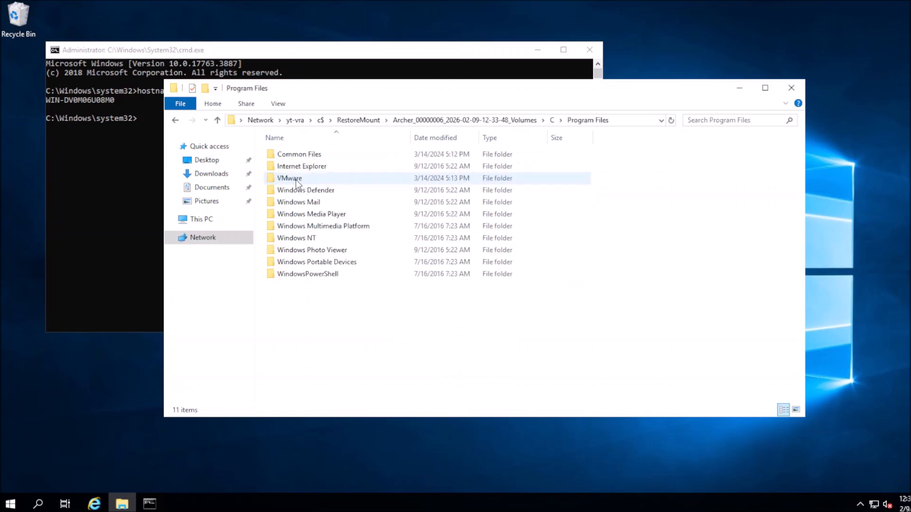
pyautogui.doubleClick(297, 179)
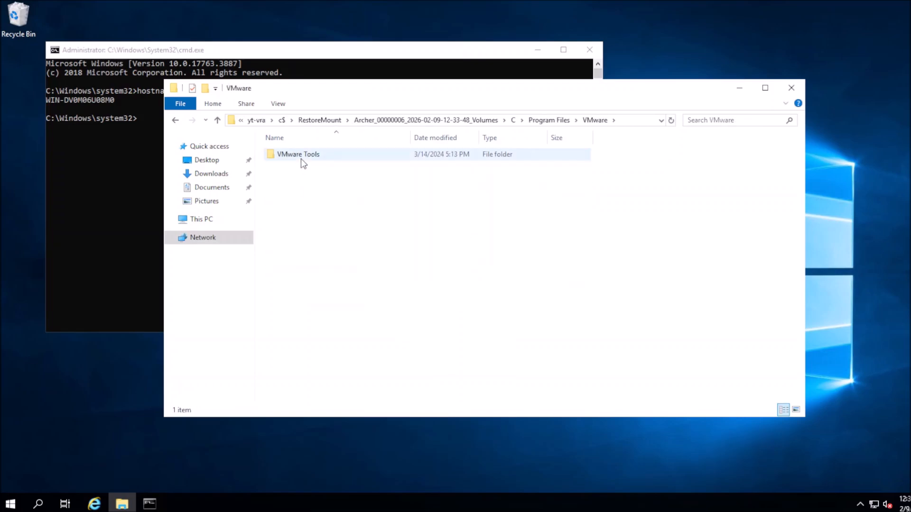
pyautogui.doubleClick(300, 158)
pyautogui.moveTo(301, 311); pyautogui.dragTo(60, 397)
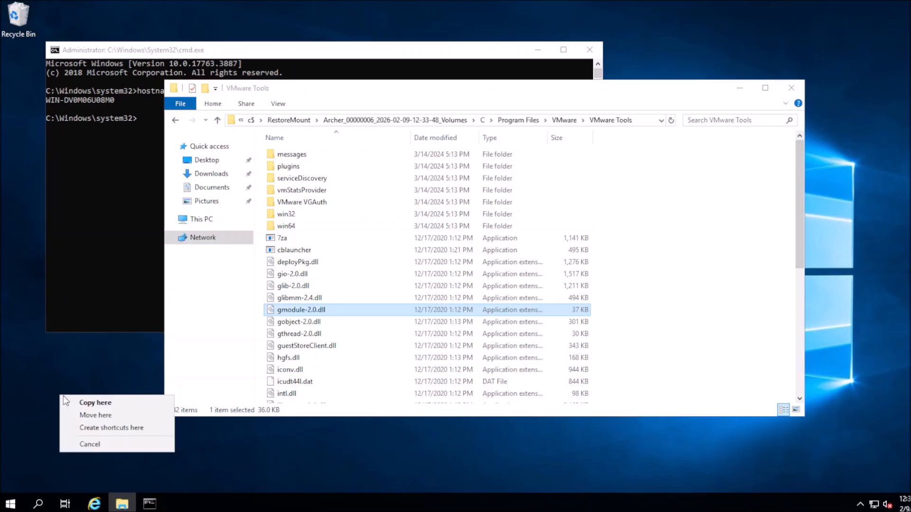
pyautogui.click(96, 402)
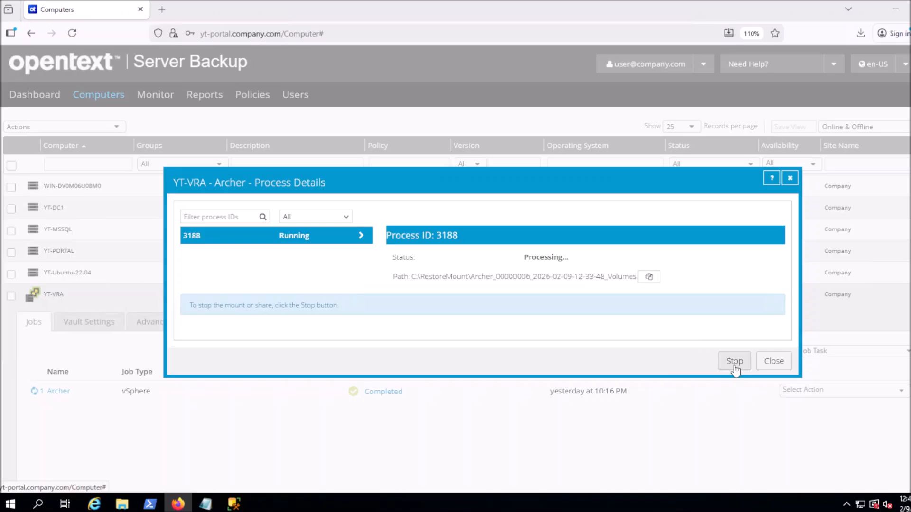
# Stop the running Archer mount process and confirm with Yes
pyautogui.click(734, 365)
pyautogui.click(534, 305)
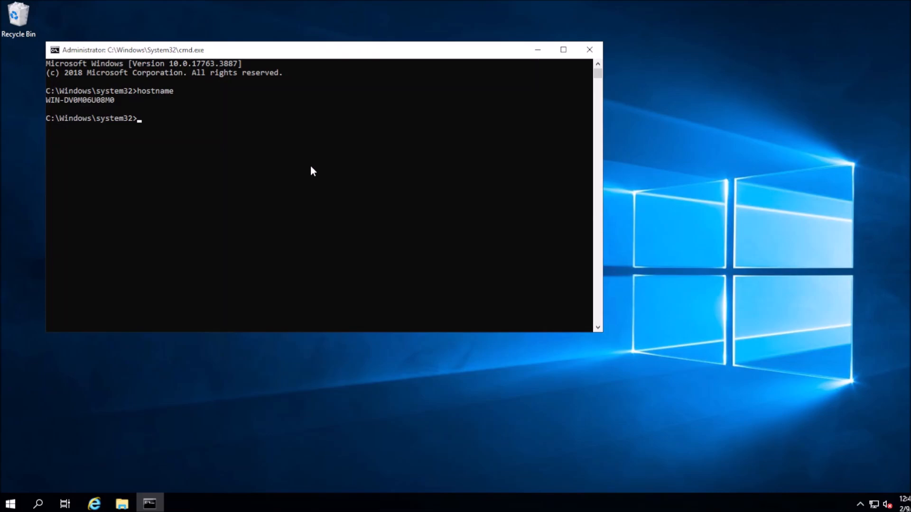
# Uninstall OpenText Server Backup Agent from the installed programs list via appwiz.cpl
pyautogui.write('appwiz.cpl')
pyautogui.press('Return')
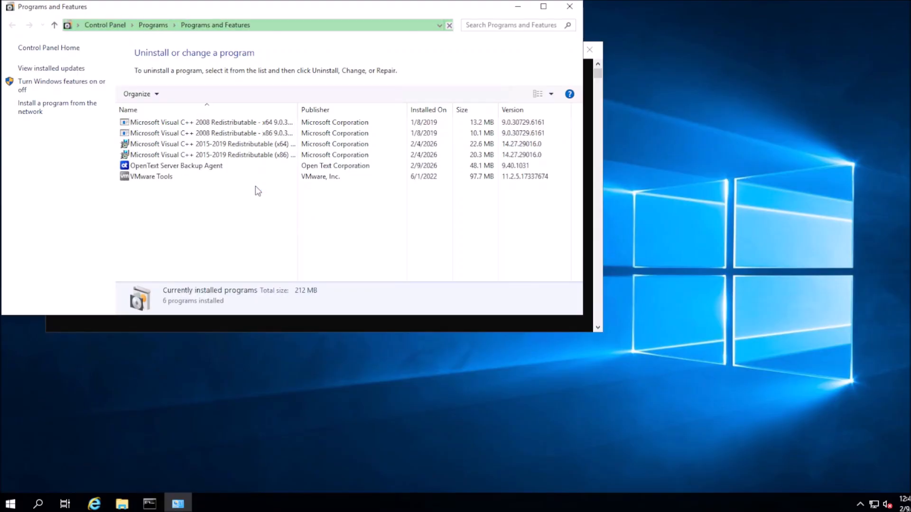
pyautogui.click(195, 169)
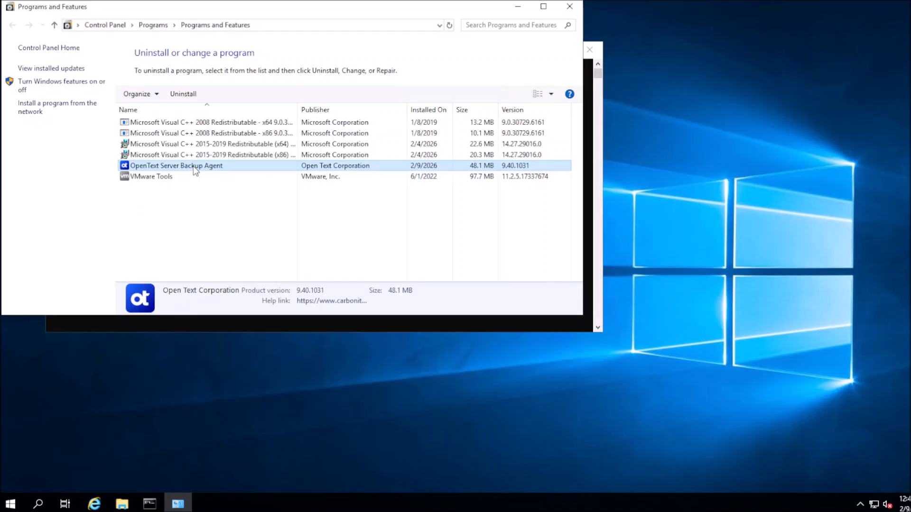
pyautogui.click(183, 94)
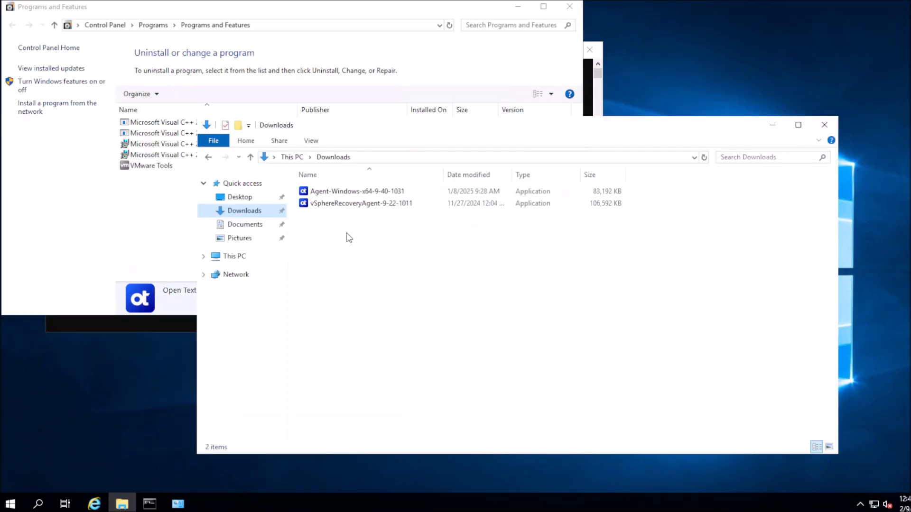
# Install vSphereRecoveryAgent-9-22-1011 from Downloads, accepting the licence, and close the success message
pyautogui.click(334, 205)
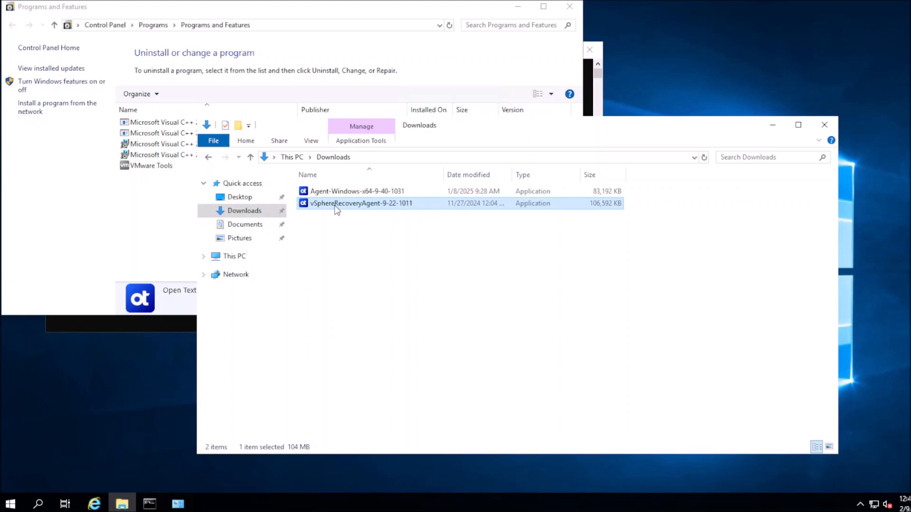
pyautogui.doubleClick(336, 209)
pyautogui.click(497, 302)
pyautogui.click(541, 316)
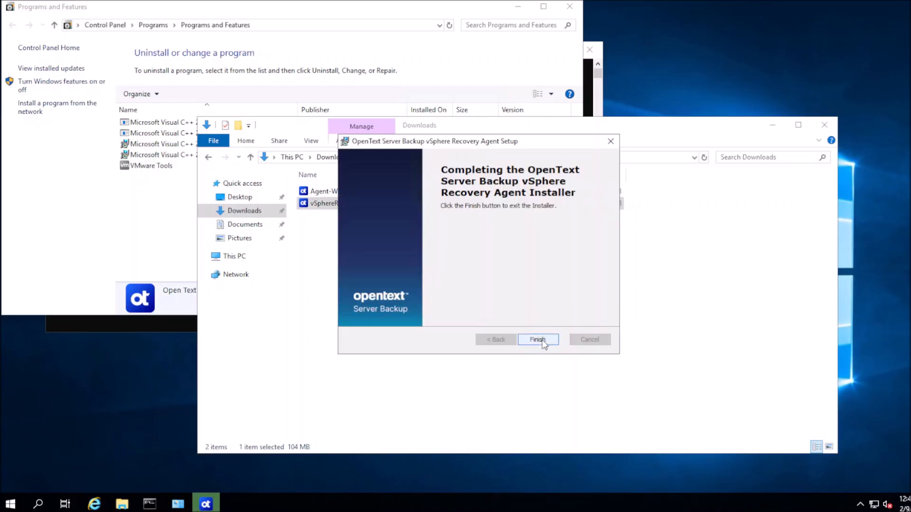
pyautogui.click(543, 340)
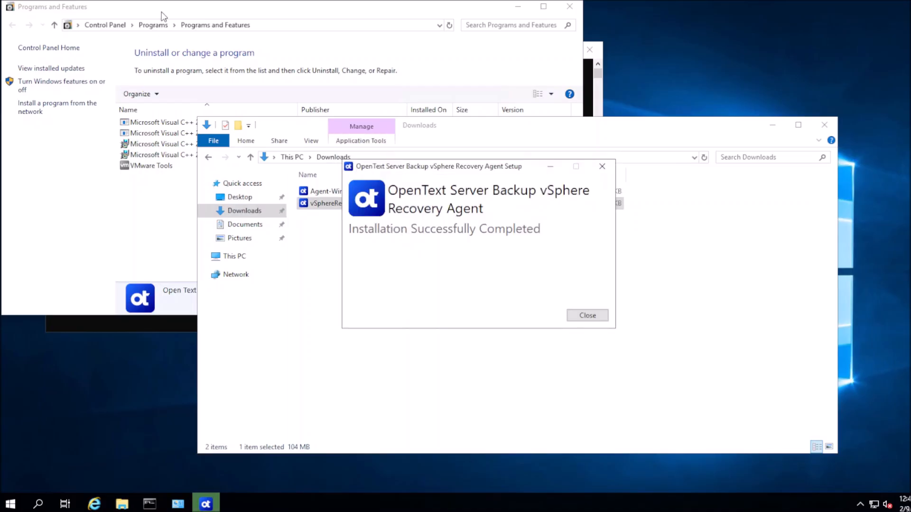
pyautogui.click(583, 315)
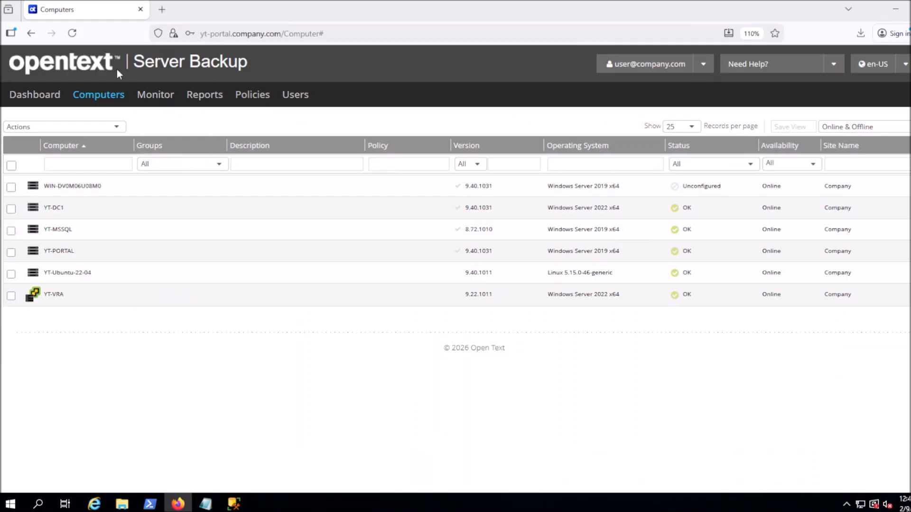
# Refresh the Computers list and select the old offline WIN-DV0M06U08M0 entry
pyautogui.click(103, 100)
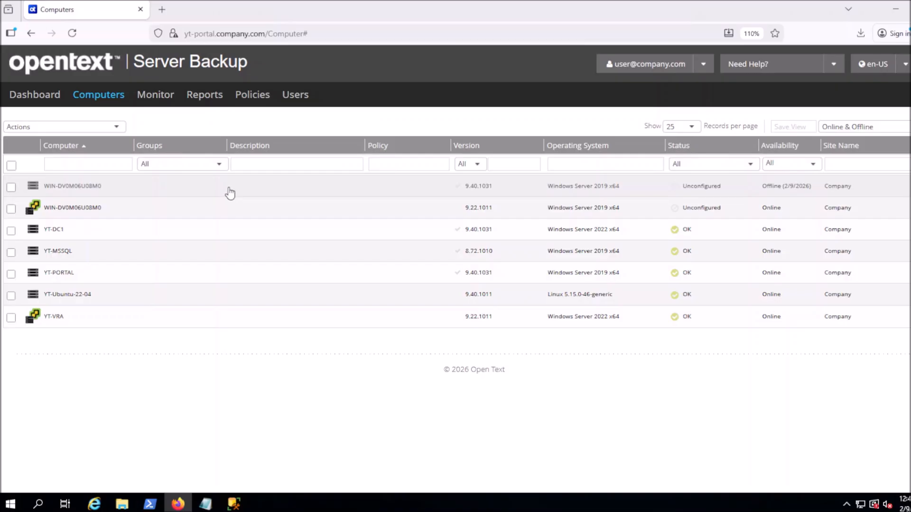
pyautogui.click(12, 188)
# Delete the selected offline computer with Delete Selected Computer(s), typing CONFIRM to approve
pyautogui.click(79, 131)
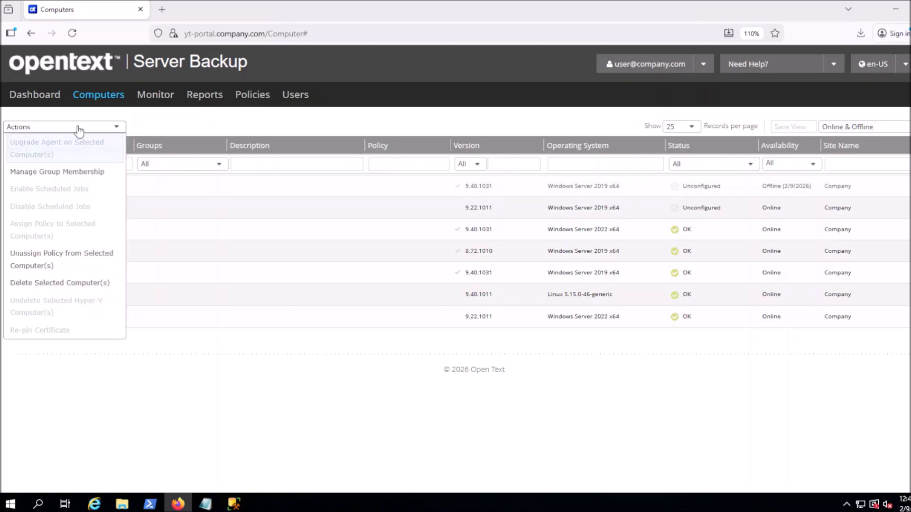
pyautogui.click(69, 287)
pyautogui.click(455, 359)
pyautogui.write('CONFIRM')
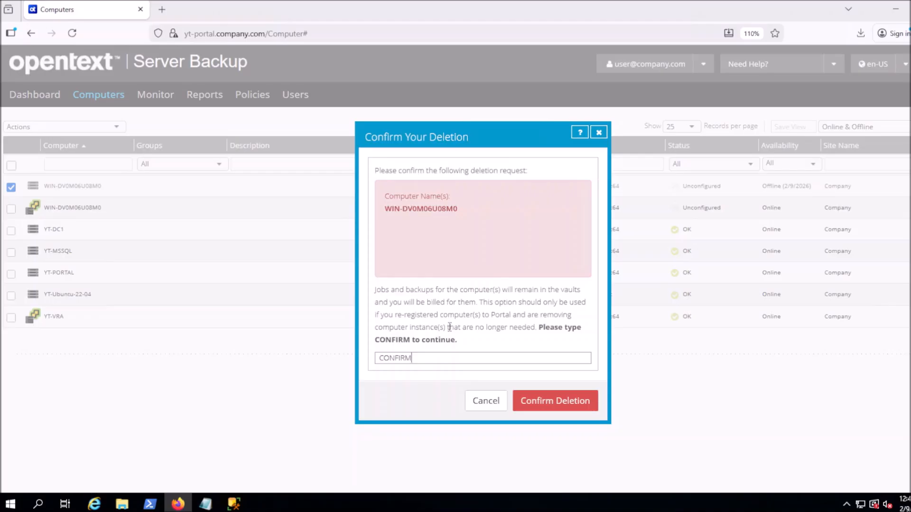
pyautogui.click(549, 405)
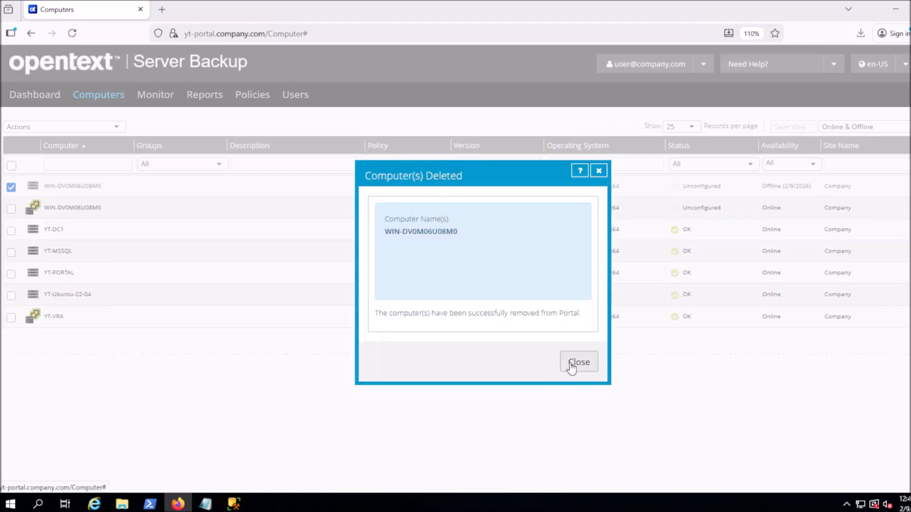
pyautogui.click(571, 364)
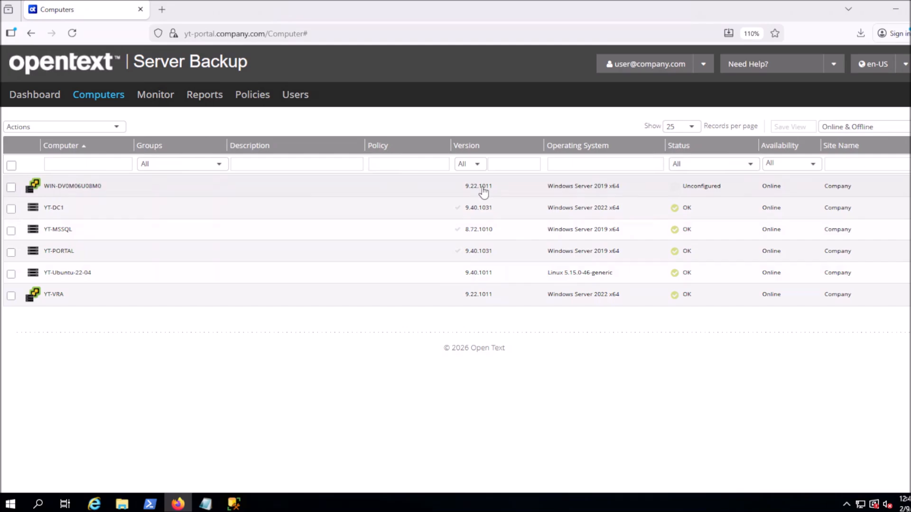
# Start adding a vault manually for the new computer and append -temp to the agent host name
pyautogui.click(359, 186)
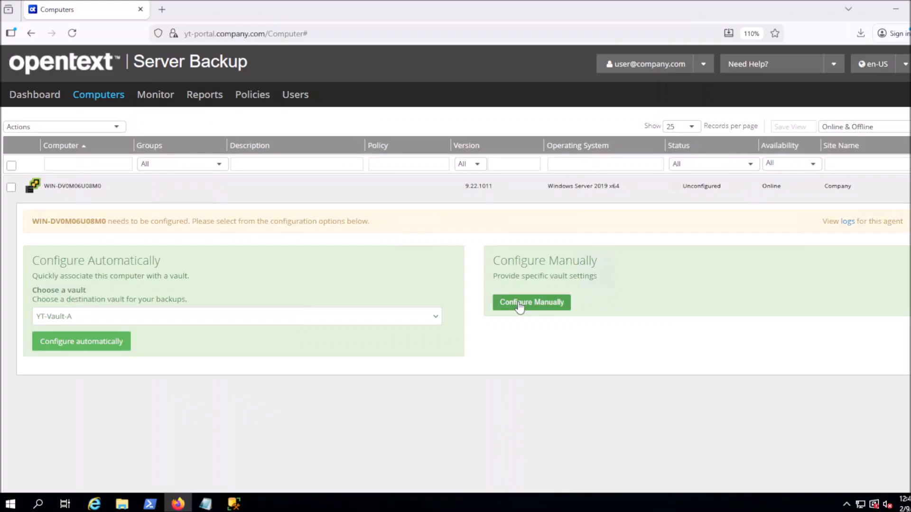
pyautogui.click(519, 304)
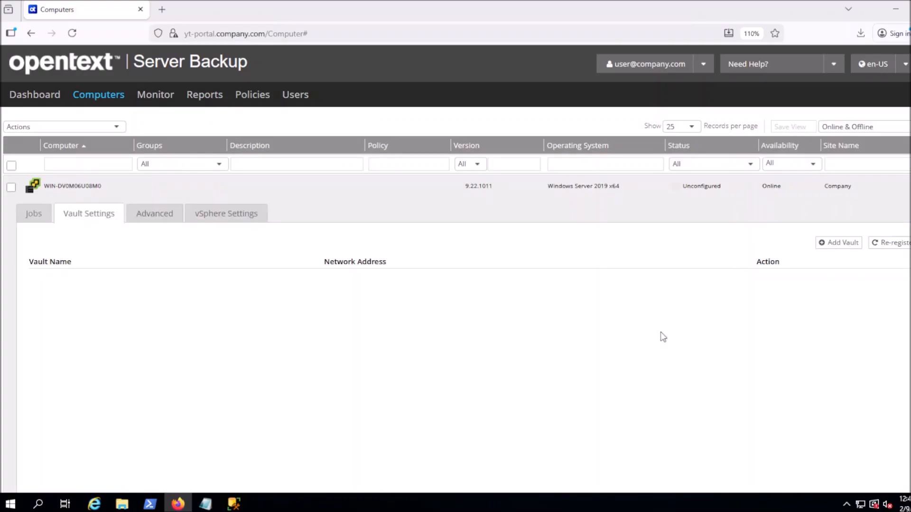
pyautogui.click(830, 245)
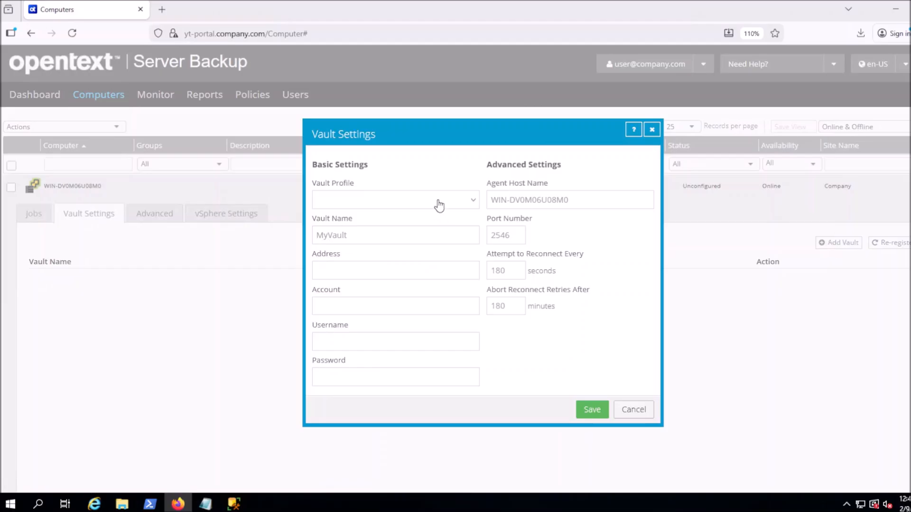
pyautogui.moveTo(596, 200); pyautogui.dragTo(484, 198)
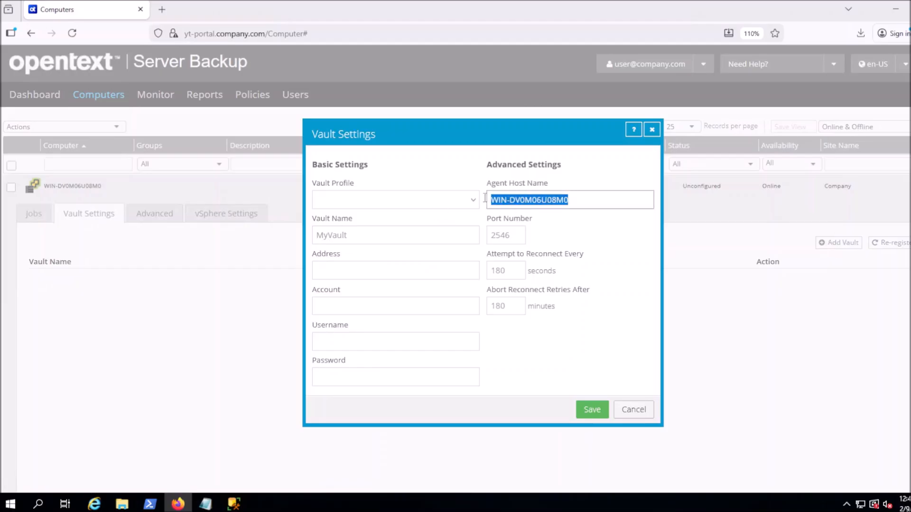
pyautogui.click(582, 203)
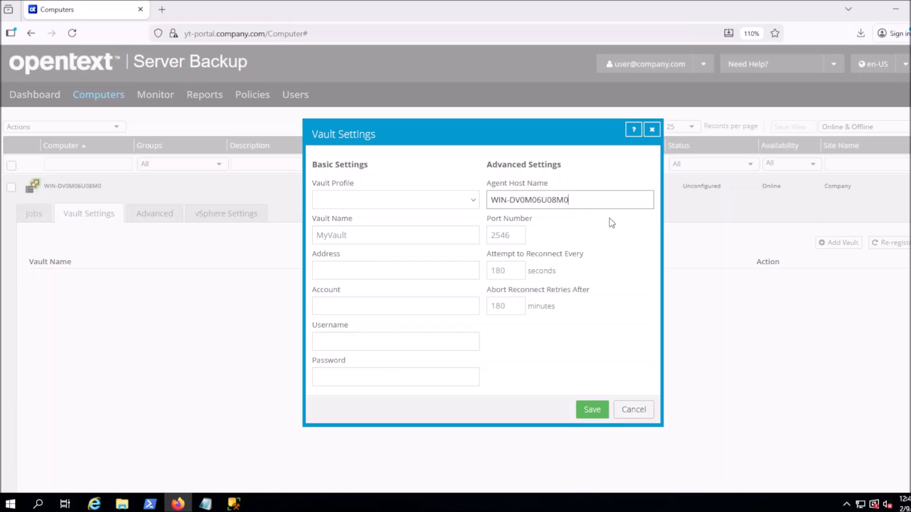
pyautogui.write('-temp')
# Choose the YT-Vault-A vault profile and save the vault settings
pyautogui.click(473, 202)
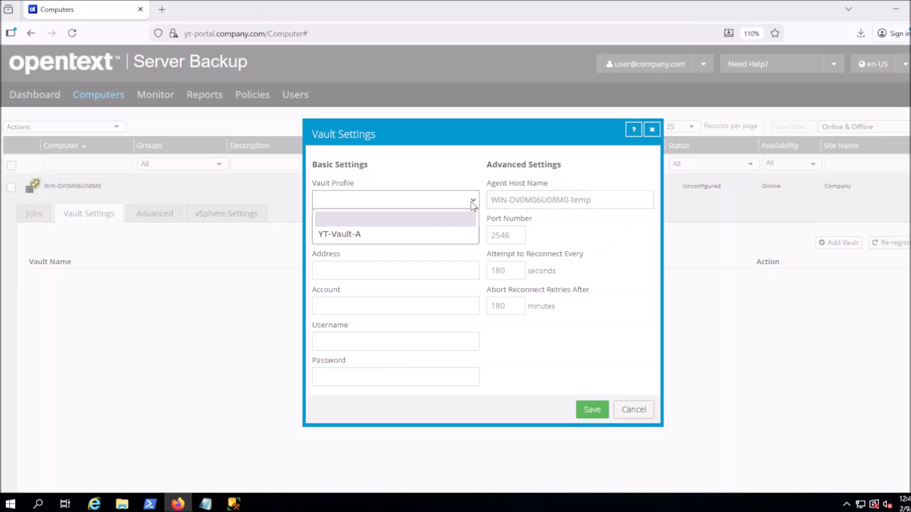
pyautogui.click(358, 237)
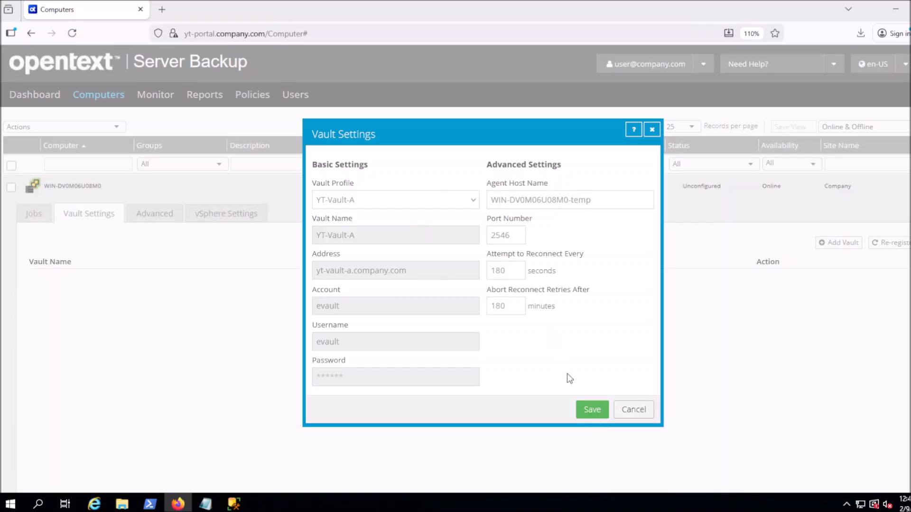
pyautogui.moveTo(592, 201); pyautogui.dragTo(639, 224)
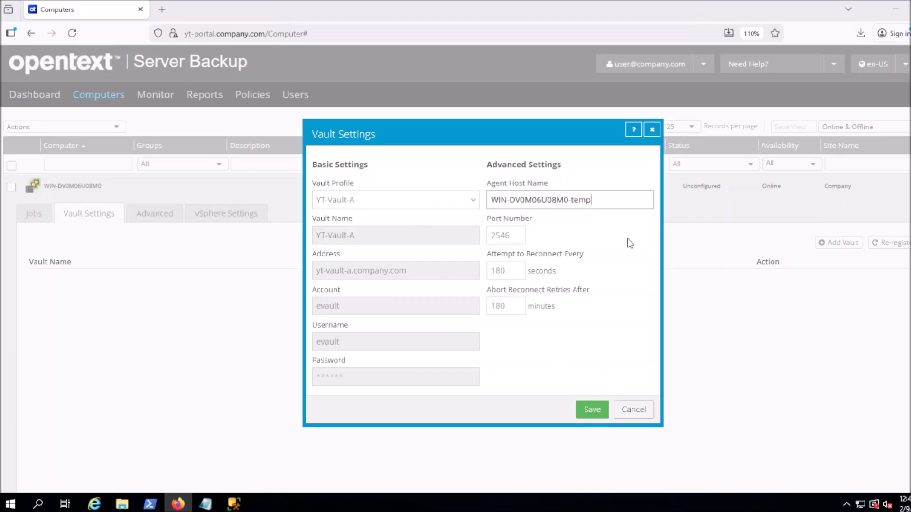
pyautogui.click(586, 417)
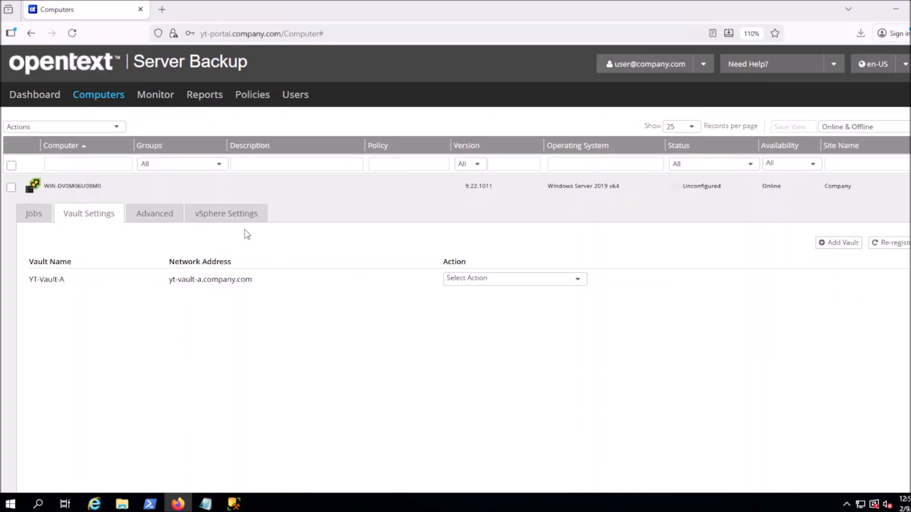
# Verify and save vSphere credentials for host yt-esxi-7.company.com, then open Jobs > Select Job Task
pyautogui.click(223, 221)
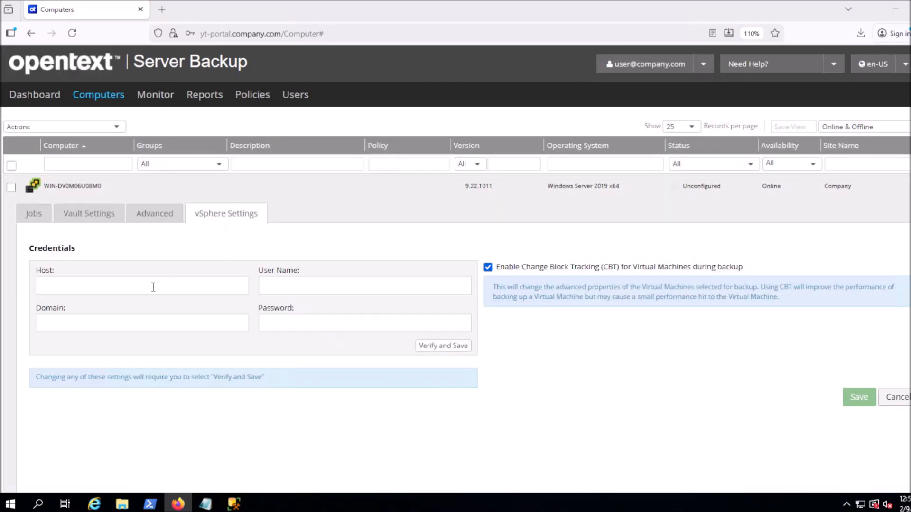
pyautogui.click(147, 285)
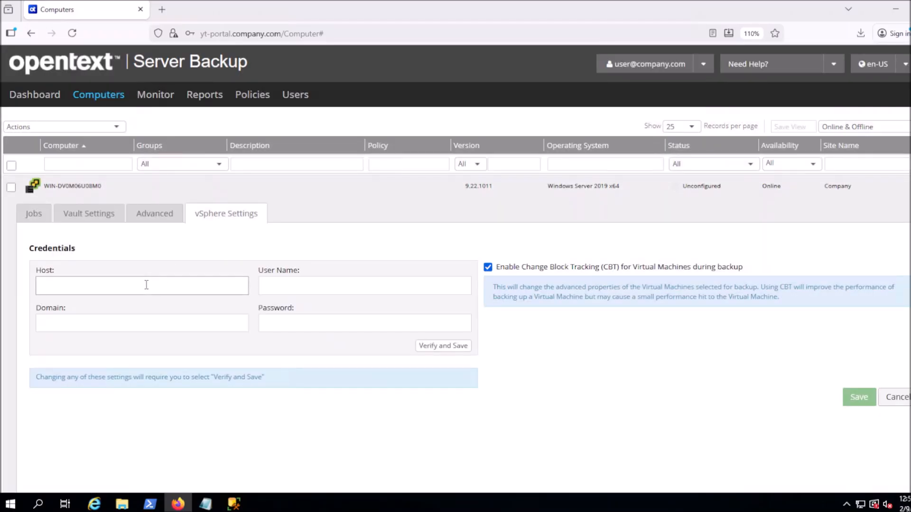
pyautogui.write('yt-esxi-7.company.com')
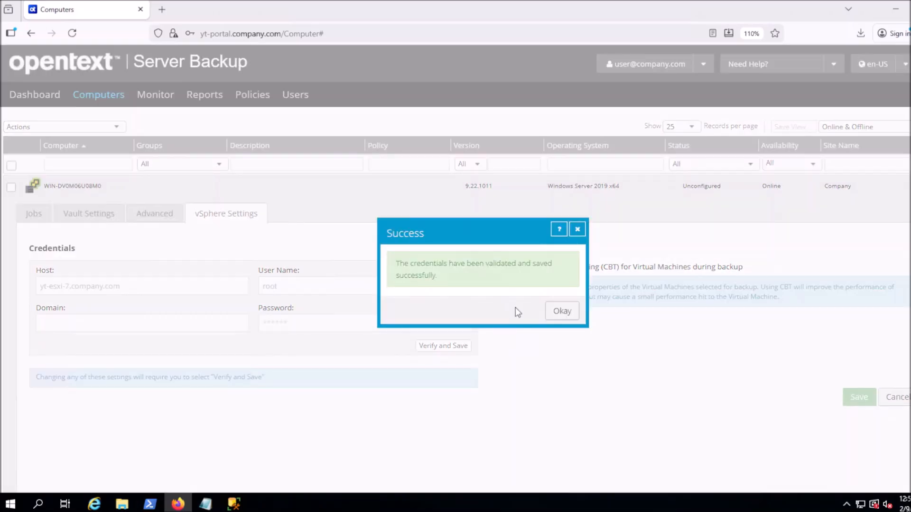
pyautogui.click(560, 315)
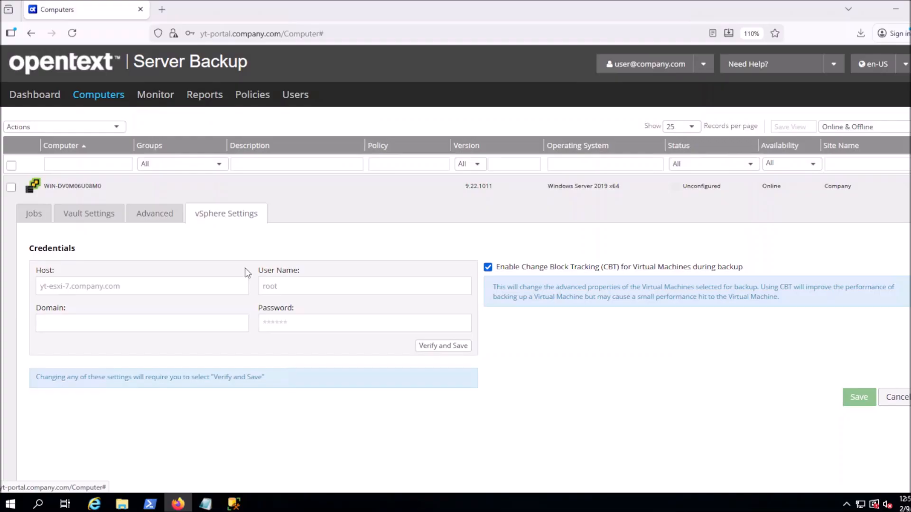
pyautogui.click(30, 218)
pyautogui.click(800, 248)
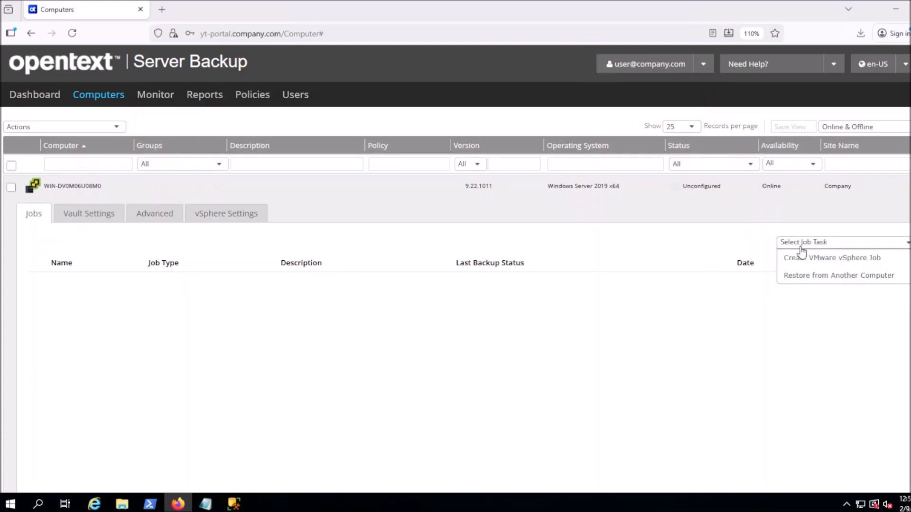
# Restore from Another Computer using YT-VRA's Archer job on YT-Vault-A, choosing Files and Folders
pyautogui.click(800, 276)
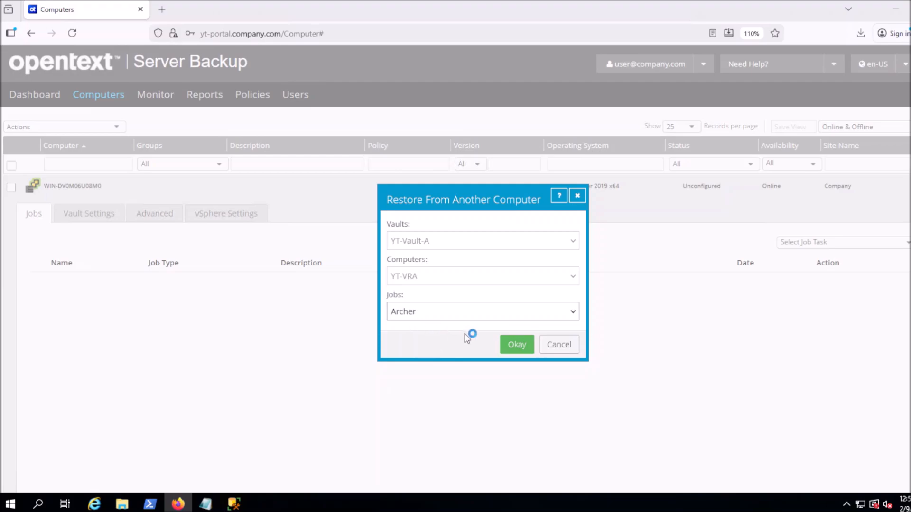
pyautogui.click(518, 345)
pyautogui.click(201, 291)
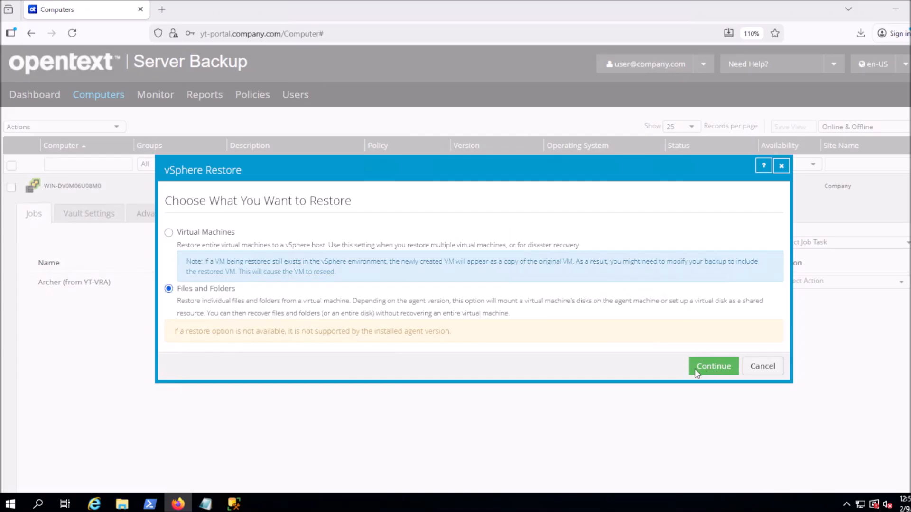
pyautogui.click(702, 368)
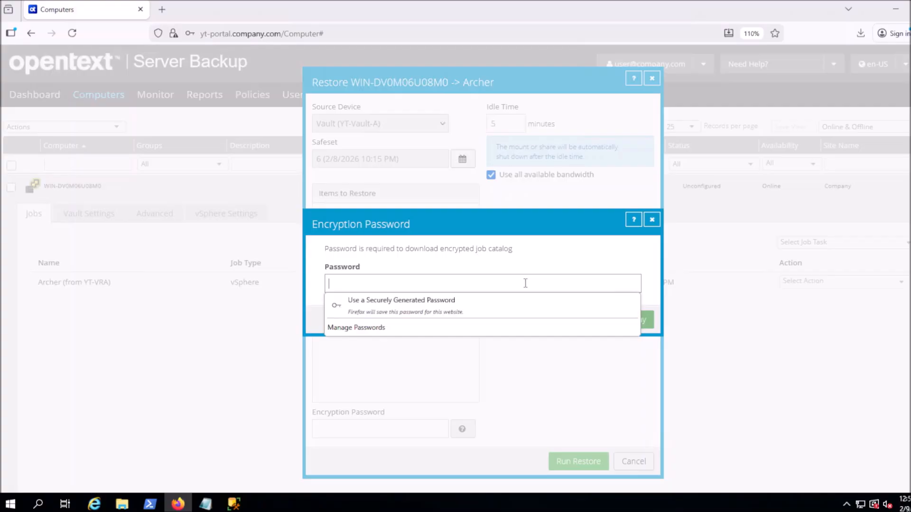
# Paste the catalog encryption password and set the restore Idle Time to 15 minutes
pyautogui.hotkey('ctrl', 'v')
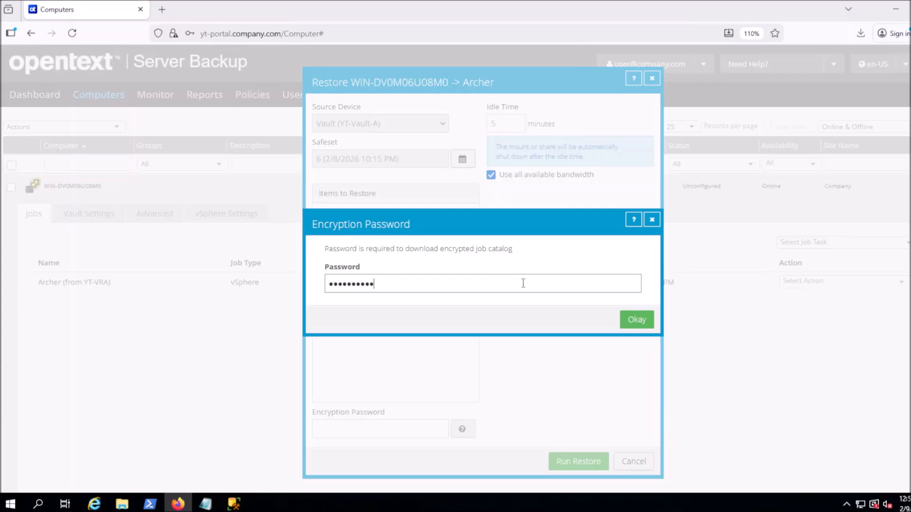
pyautogui.click(636, 319)
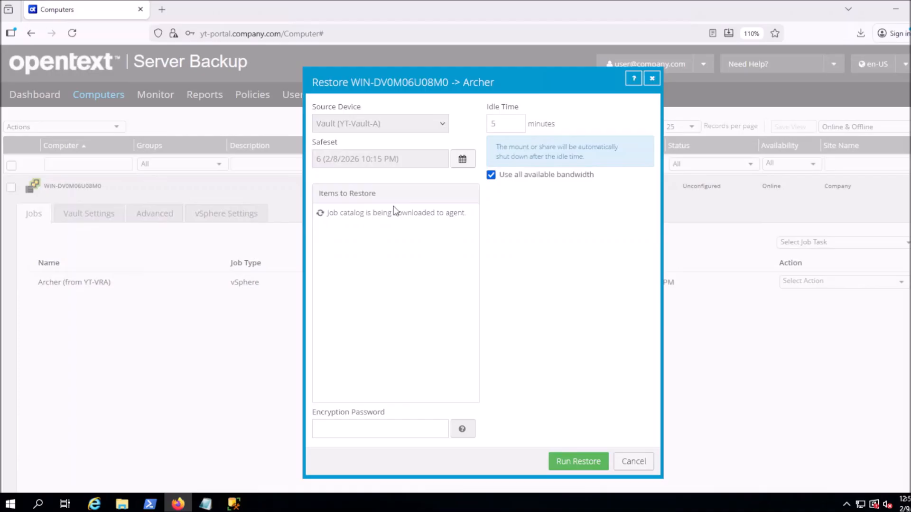
pyautogui.click(491, 123)
pyautogui.write('1')
# Enter the restore encryption password, tick Archer-16 and run the restore
pyautogui.click(388, 427)
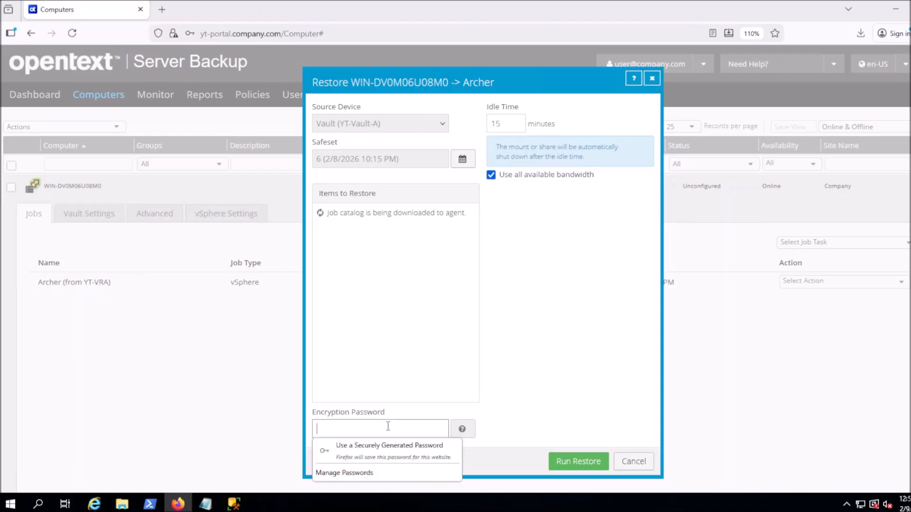
pyautogui.write('•••••••••')
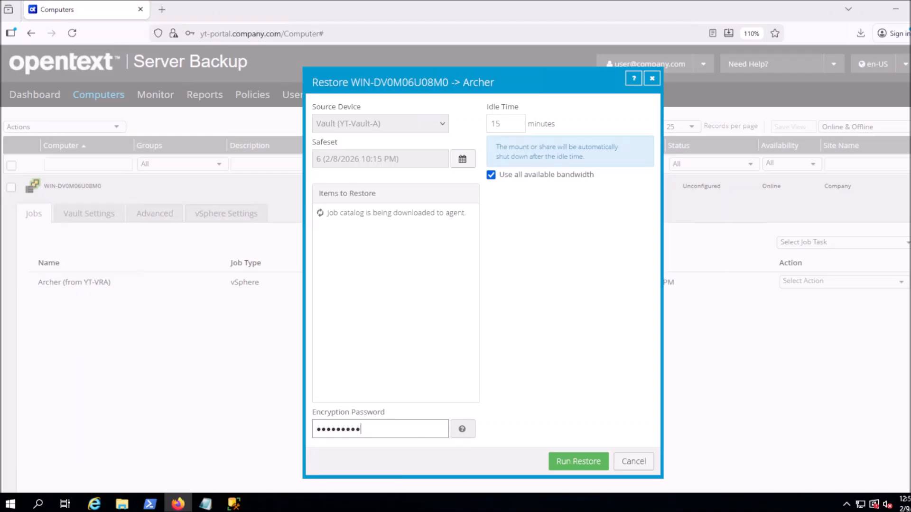
pyautogui.write('•')
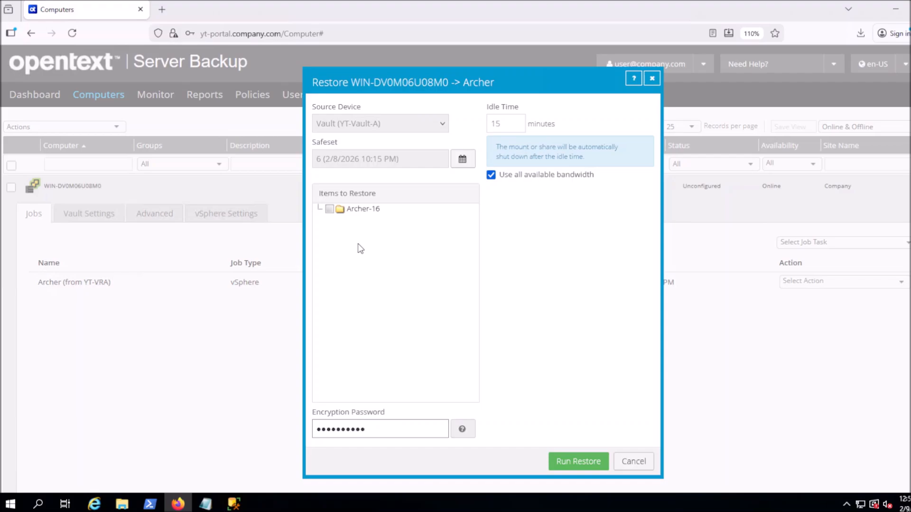
pyautogui.click(329, 210)
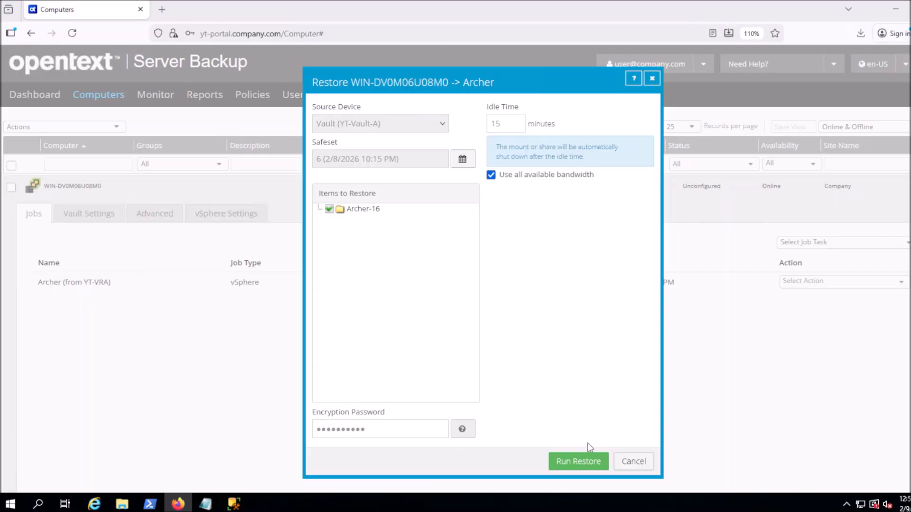
pyautogui.click(577, 464)
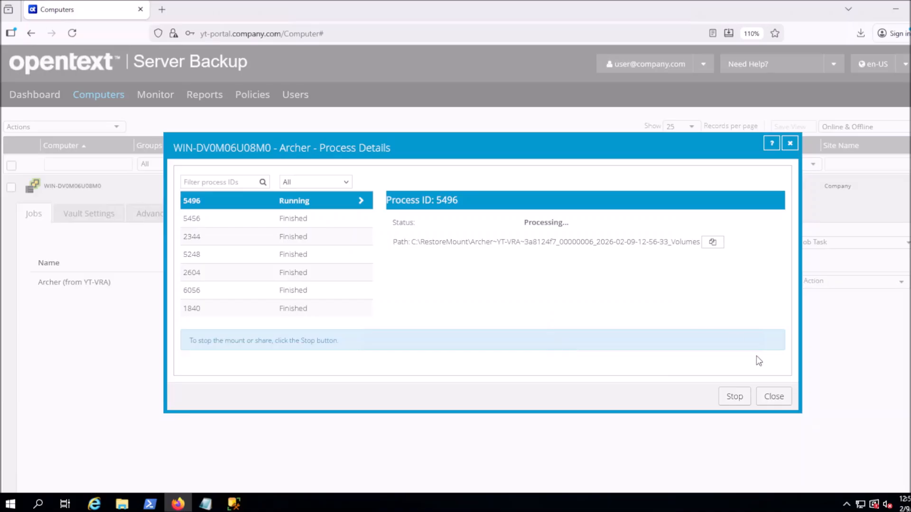
# Close the Process Details dialog for the running restore process 5496
pyautogui.click(774, 397)
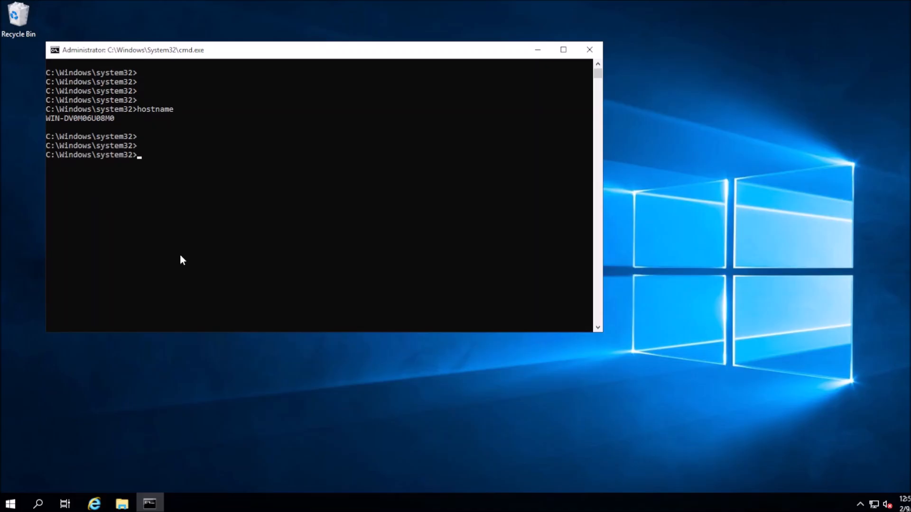
# In File Explorer, browse C:\RestoreMount into the Archer volumes folder's C drive and its Program Files
pyautogui.click(122, 504)
pyautogui.click(243, 261)
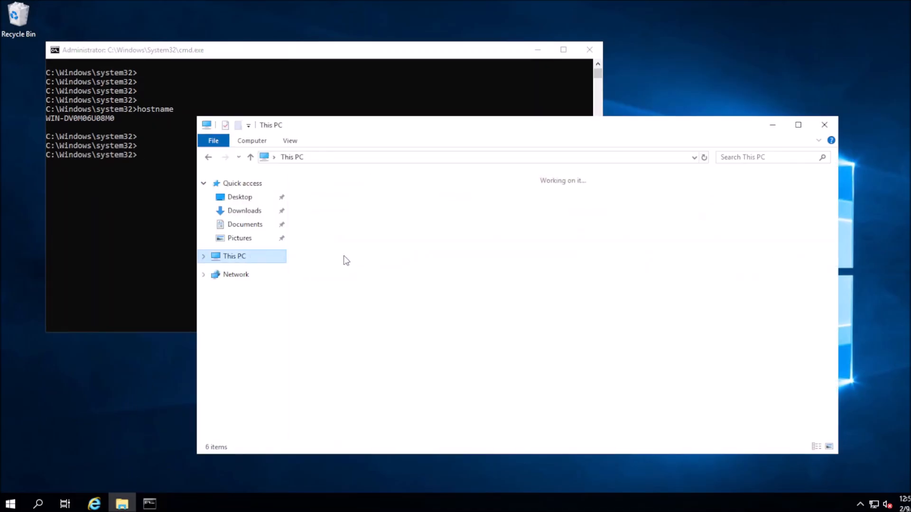
pyautogui.doubleClick(493, 318)
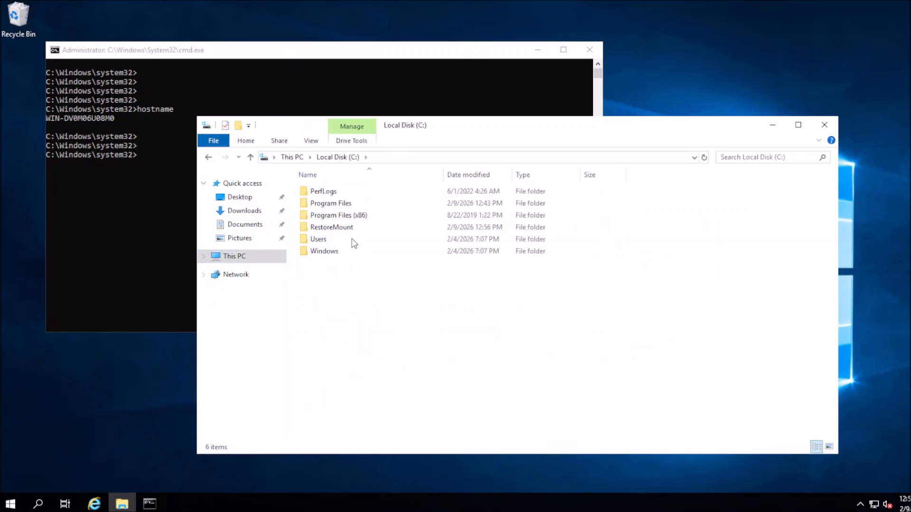
pyautogui.doubleClick(333, 226)
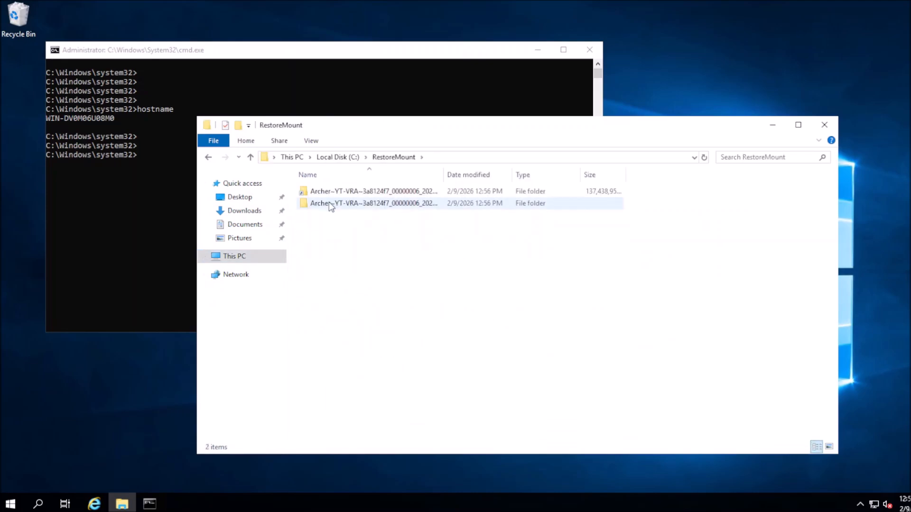
pyautogui.doubleClick(332, 203)
pyautogui.doubleClick(318, 193)
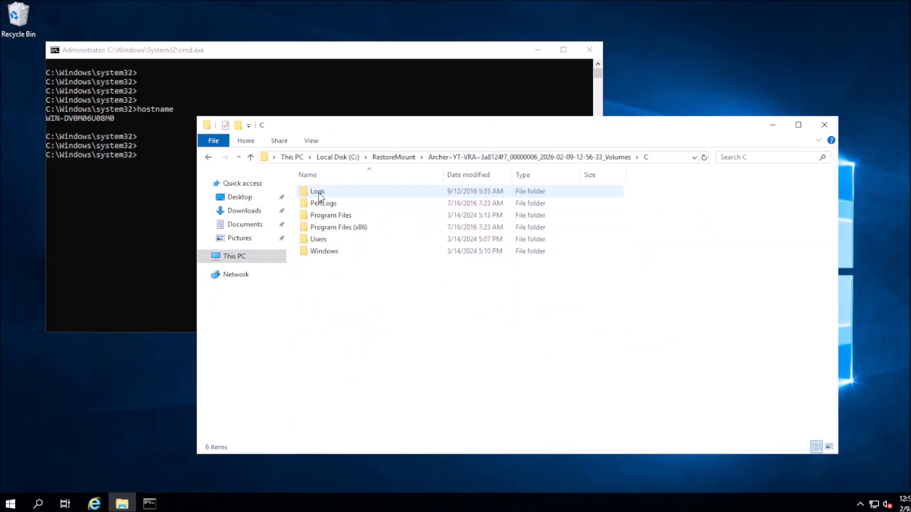
pyautogui.doubleClick(326, 216)
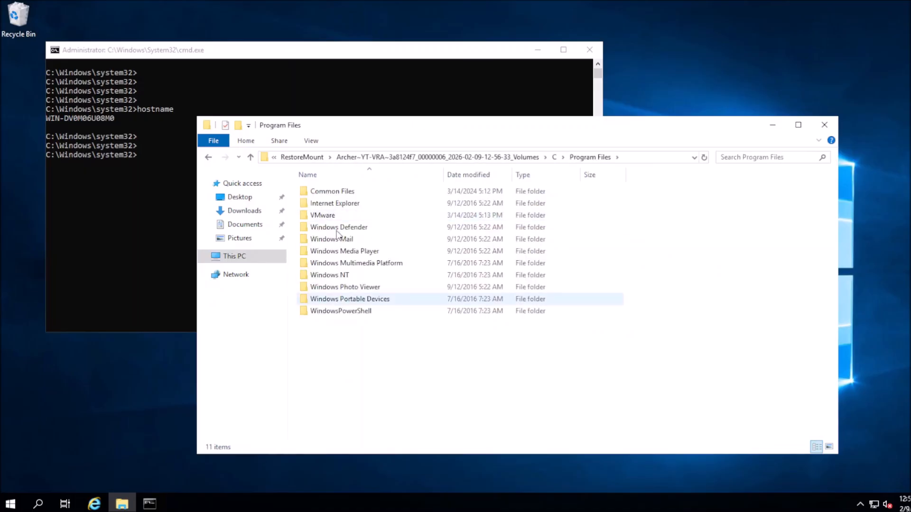
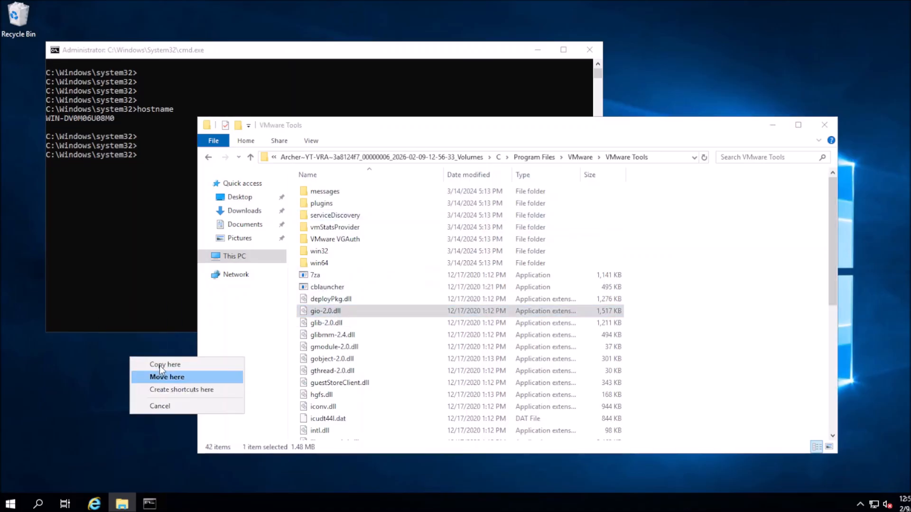
# Copy gio-2.0.dll onto the desktop and close the VMware Tools folder window
pyautogui.click(159, 364)
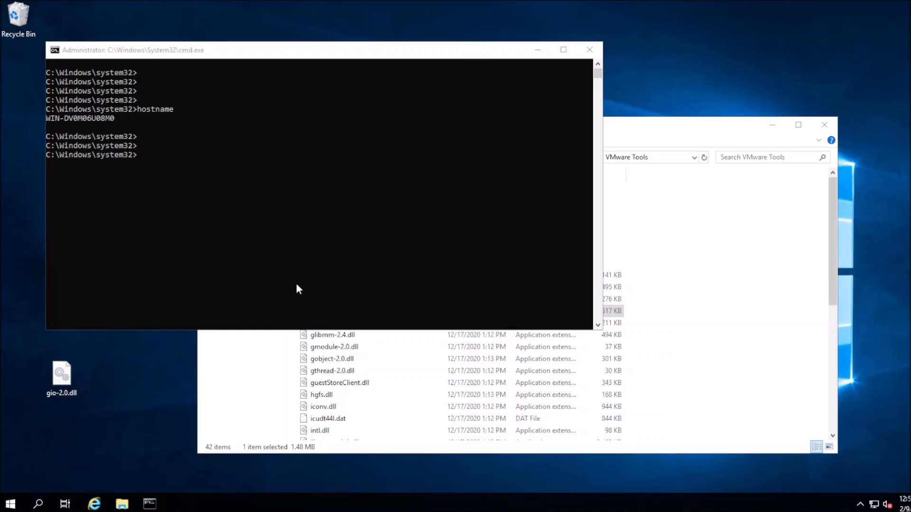
pyautogui.click(824, 125)
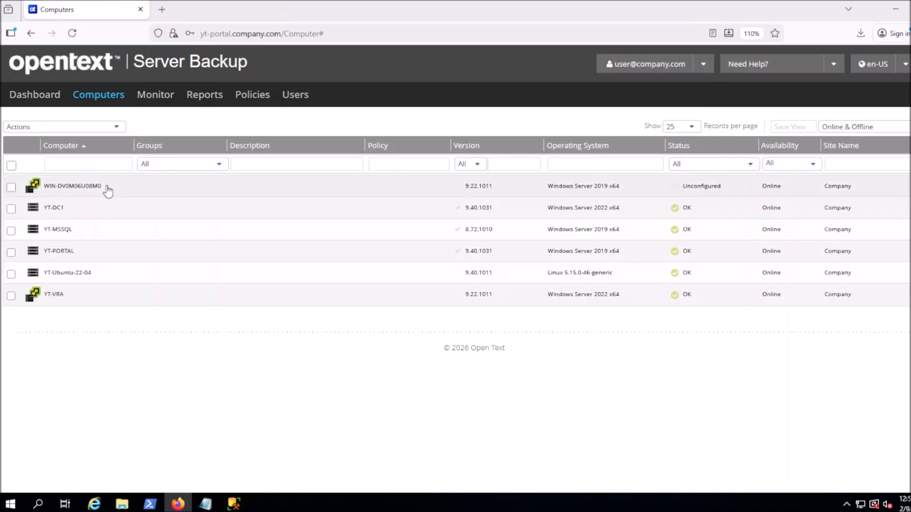
# Stop the Archer job's running mount process on WIN-DV0M06U08M0 and close its process details
pyautogui.click(108, 189)
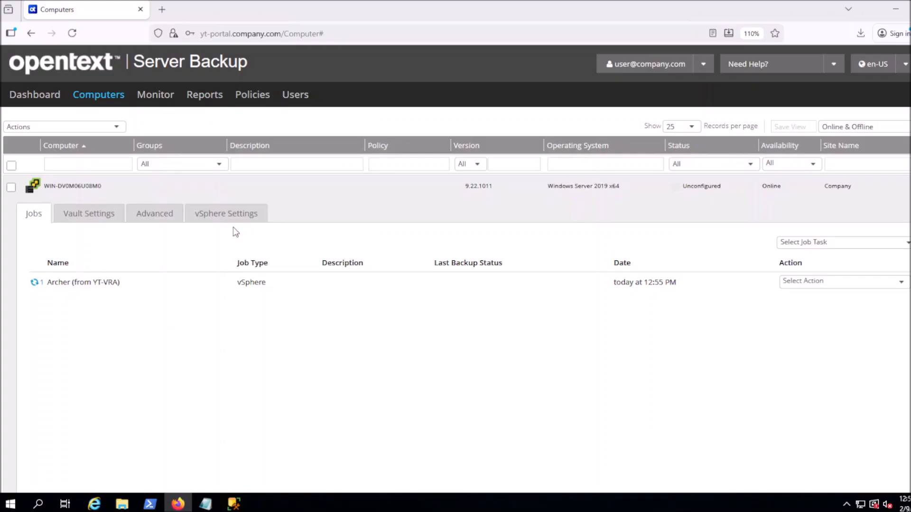
pyautogui.click(34, 287)
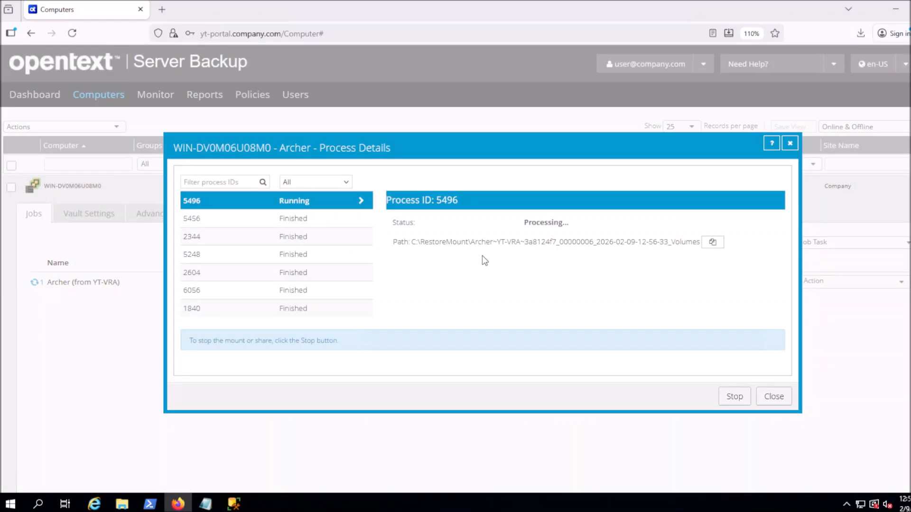
pyautogui.click(735, 399)
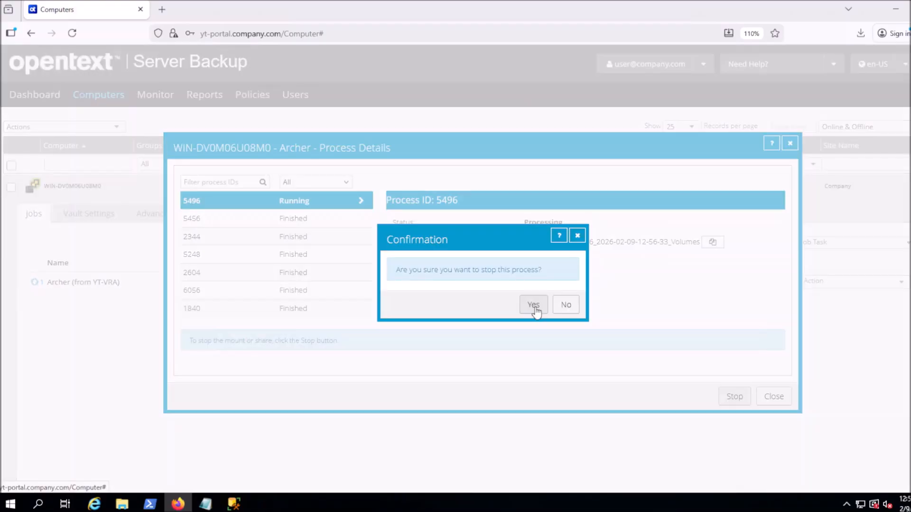
pyautogui.click(533, 306)
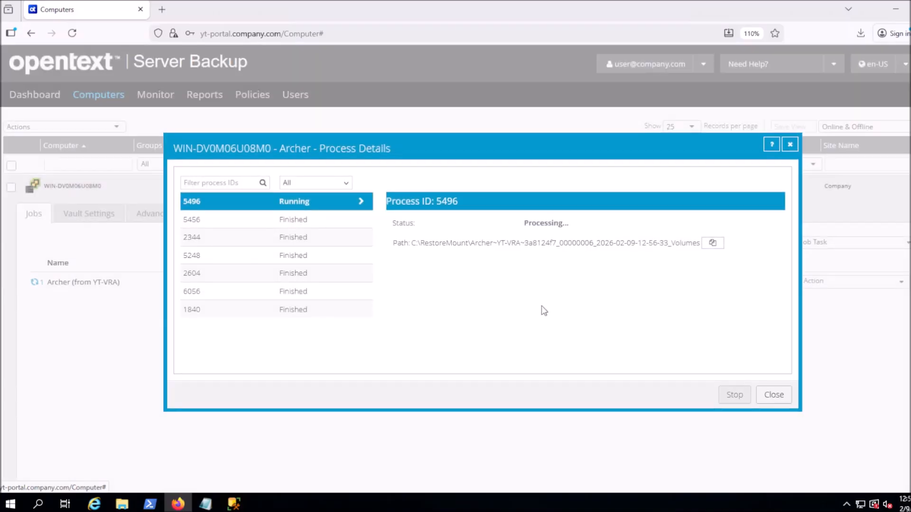
pyautogui.click(775, 399)
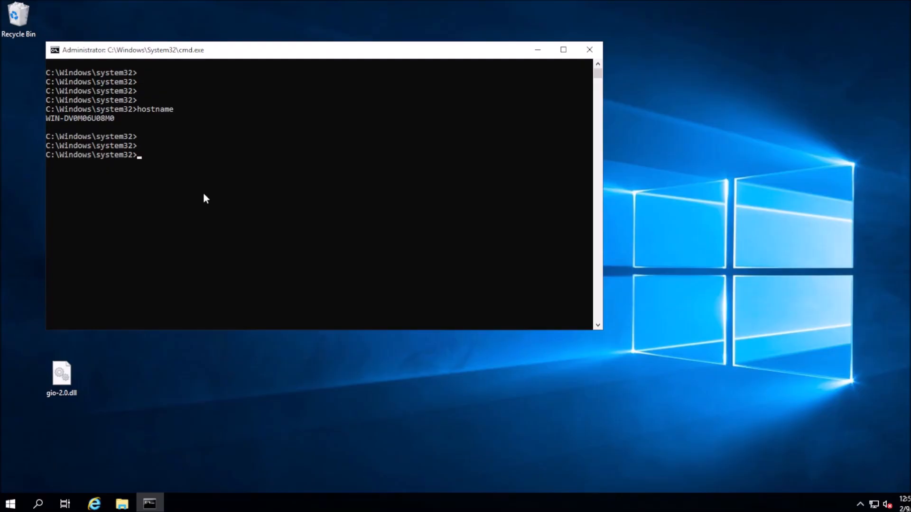
# Uninstall the OpenText Server Backup vSphere Recovery Agent, then launch the Agent-Windows-x64-9-40-1031 installer
pyautogui.write('a')
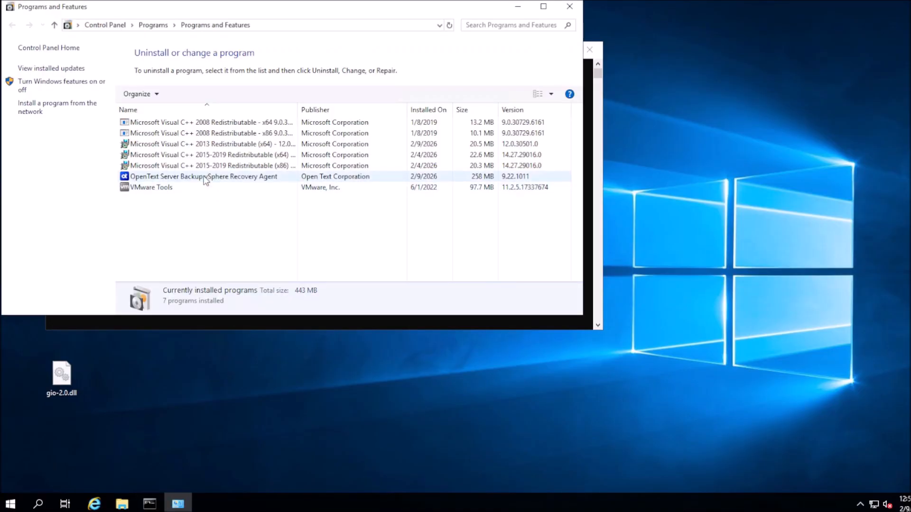
pyautogui.click(205, 179)
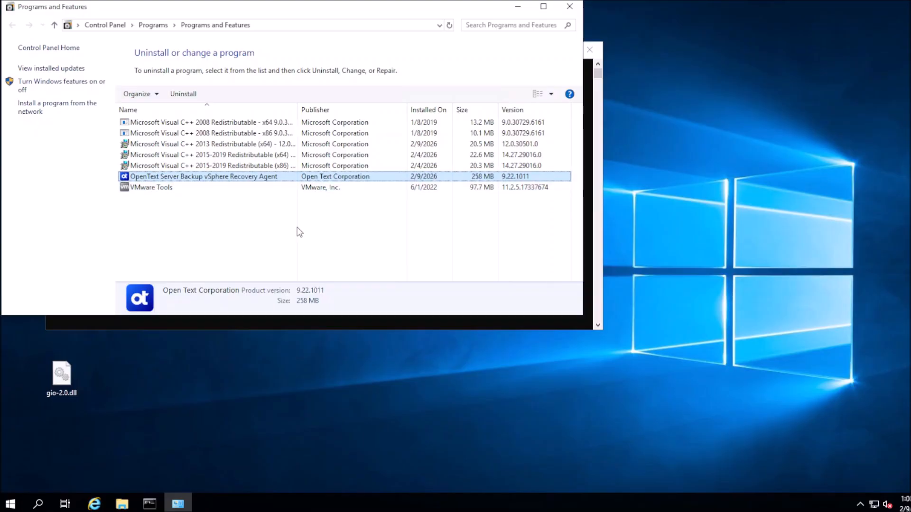
pyautogui.click(184, 94)
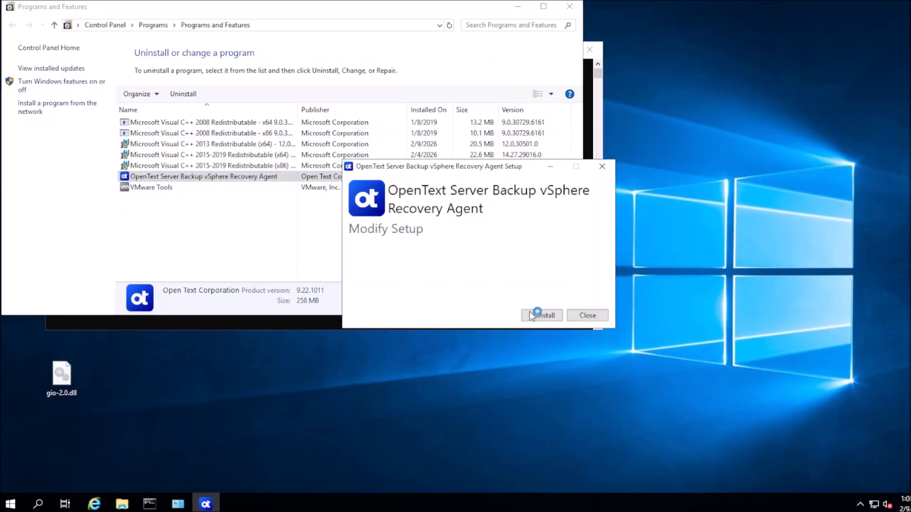
pyautogui.click(539, 315)
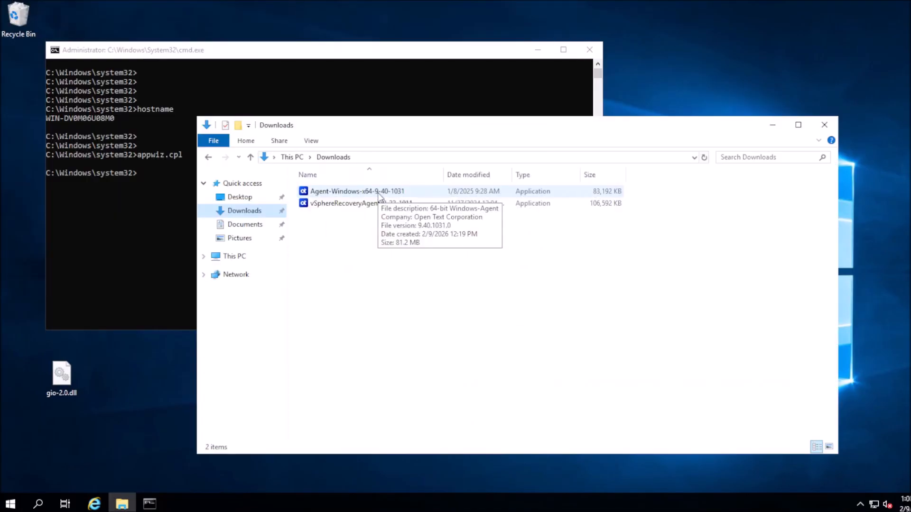
pyautogui.doubleClick(379, 192)
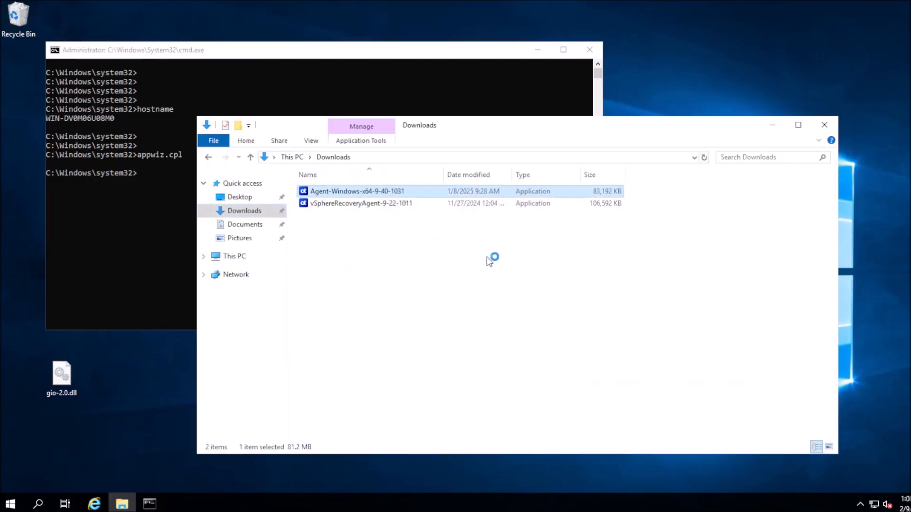
# Start a Custom setup, keeping the default logon credentials and destination folder
pyautogui.click(510, 276)
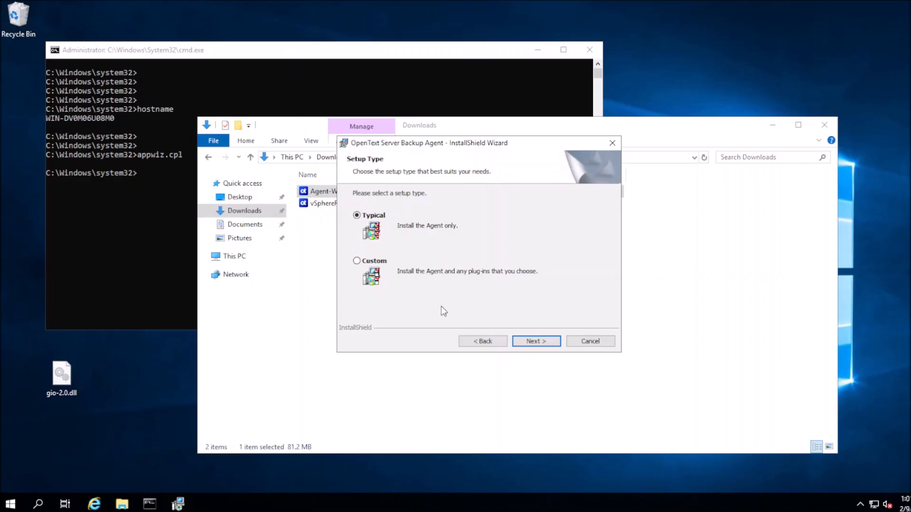
pyautogui.click(357, 262)
pyautogui.click(535, 342)
pyautogui.click(530, 341)
pyautogui.click(536, 340)
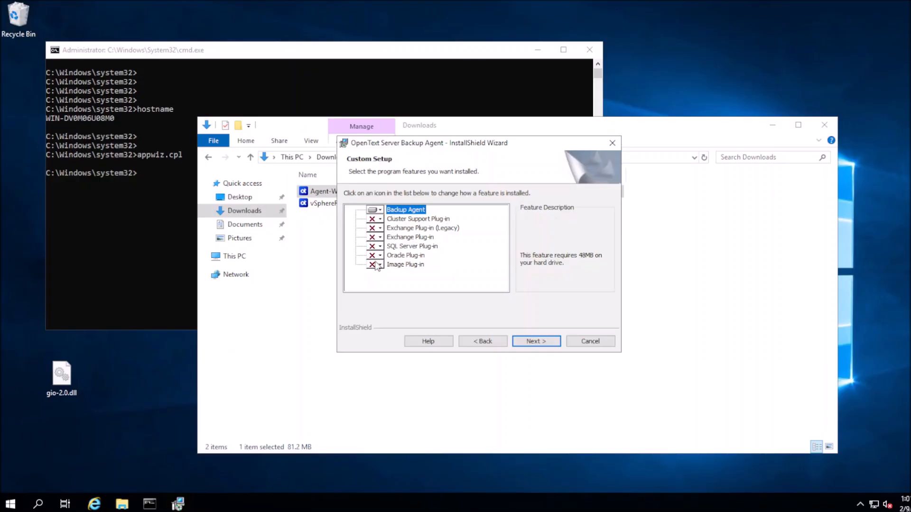
# Leave the Image and SQL Server plug-ins uninstalled and keep integrated encryption to finish installing
pyautogui.click(377, 265)
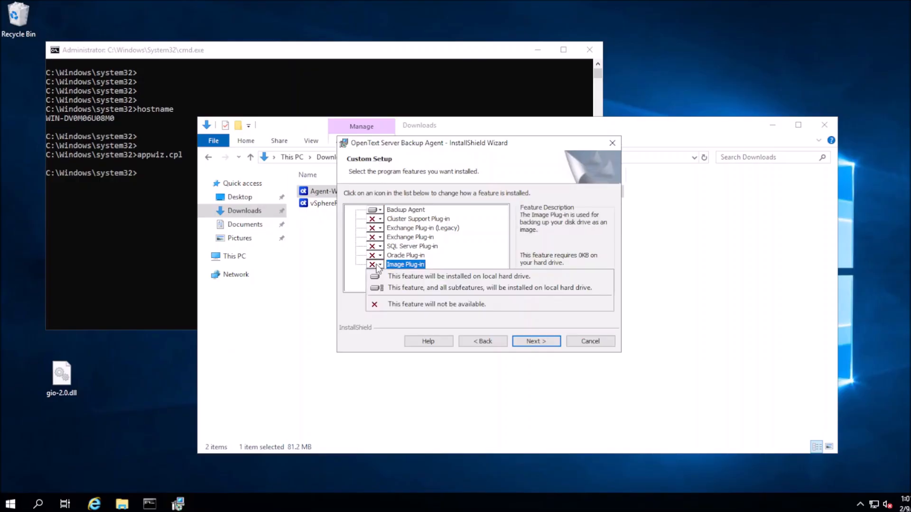
pyautogui.click(378, 247)
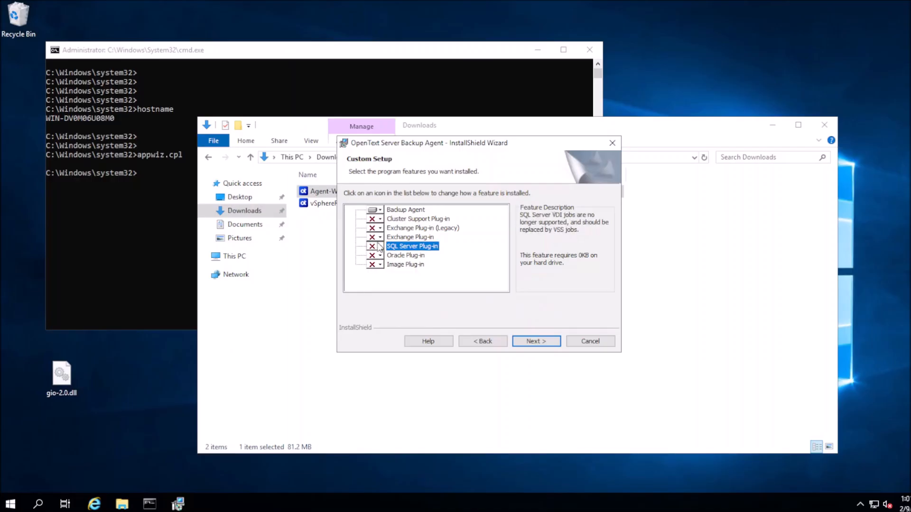
pyautogui.click(379, 248)
pyautogui.click(450, 192)
pyautogui.click(548, 341)
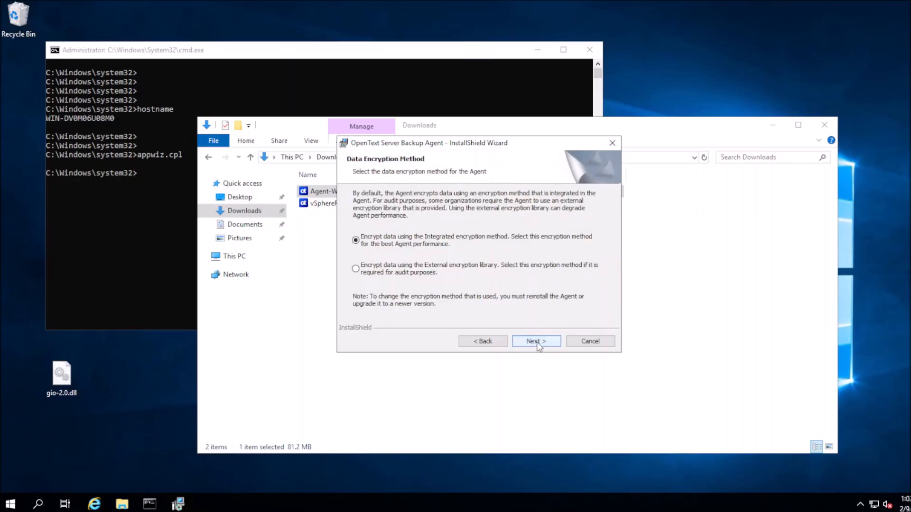
pyautogui.click(549, 341)
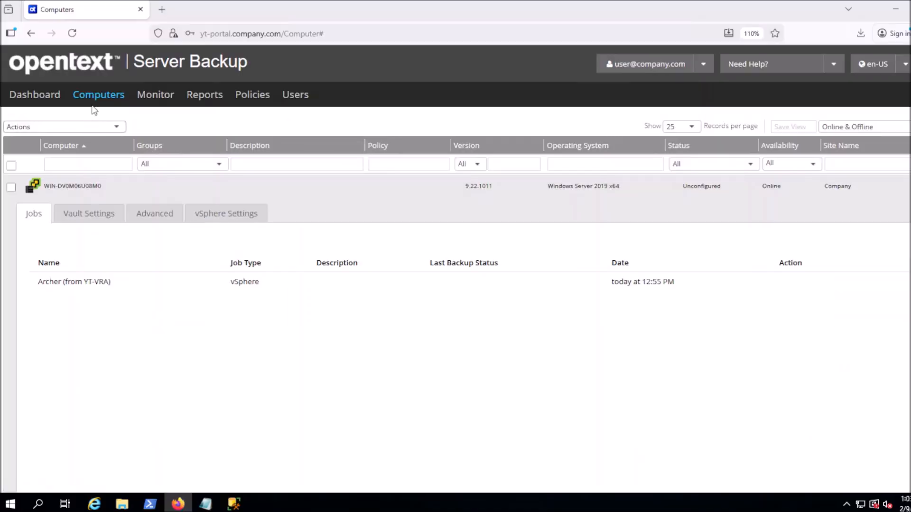
# Delete the old offline WIN-DV0M06U08M0 entry, confirming with CONFIRM, then expand the remaining one
pyautogui.click(92, 99)
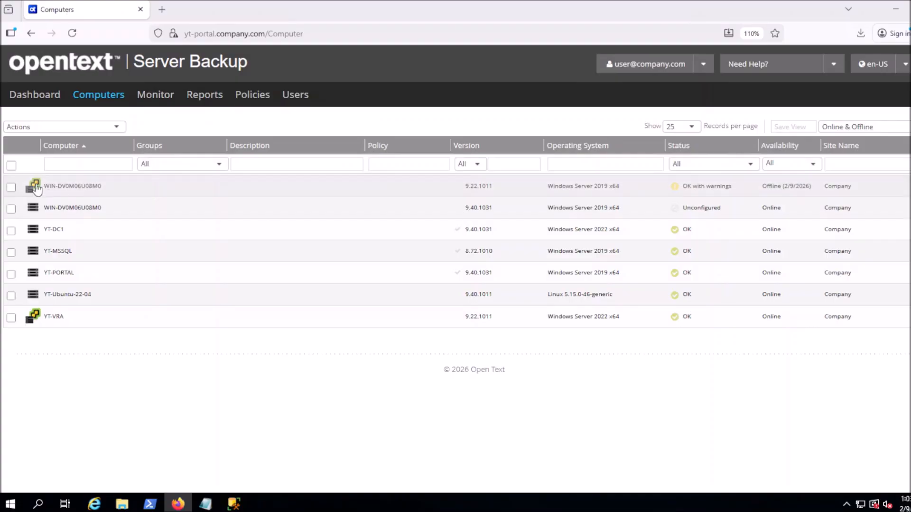
pyautogui.click(11, 187)
pyautogui.click(29, 129)
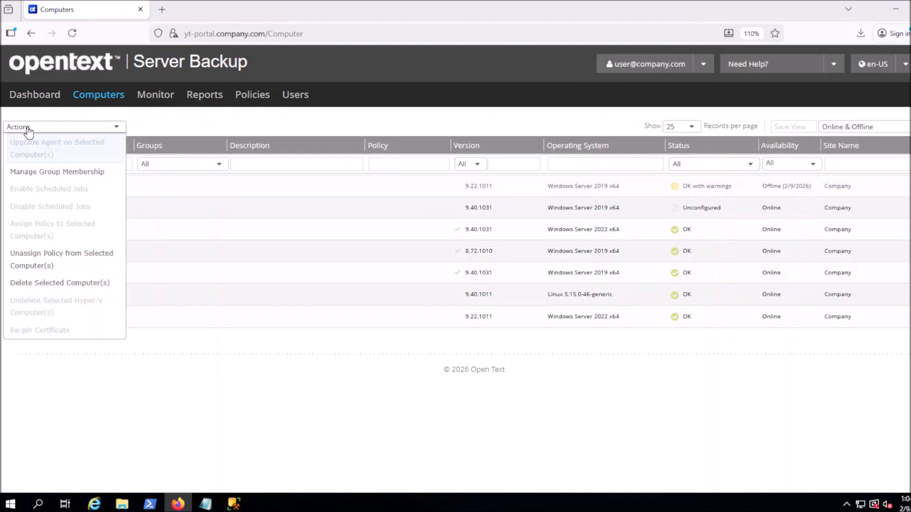
pyautogui.click(38, 285)
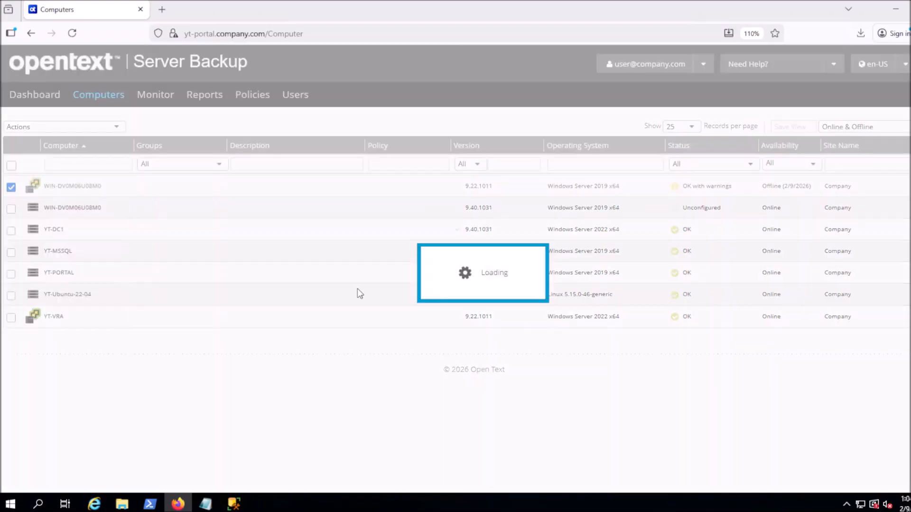
pyautogui.click(425, 364)
pyautogui.write('CONFIRM')
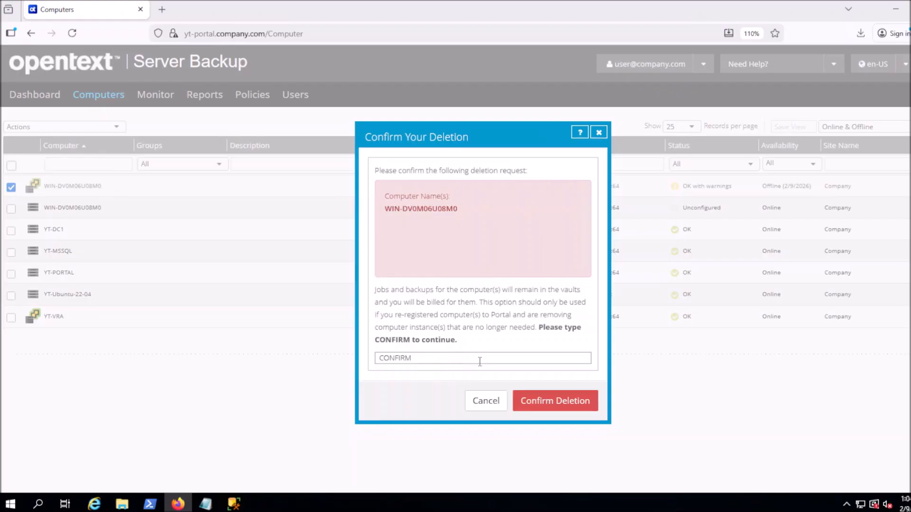
pyautogui.click(540, 411)
pyautogui.click(576, 363)
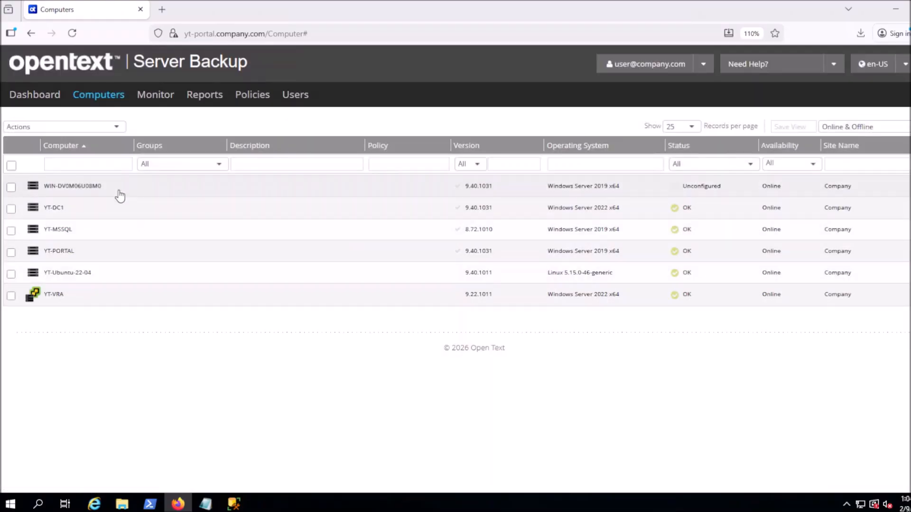
pyautogui.click(179, 189)
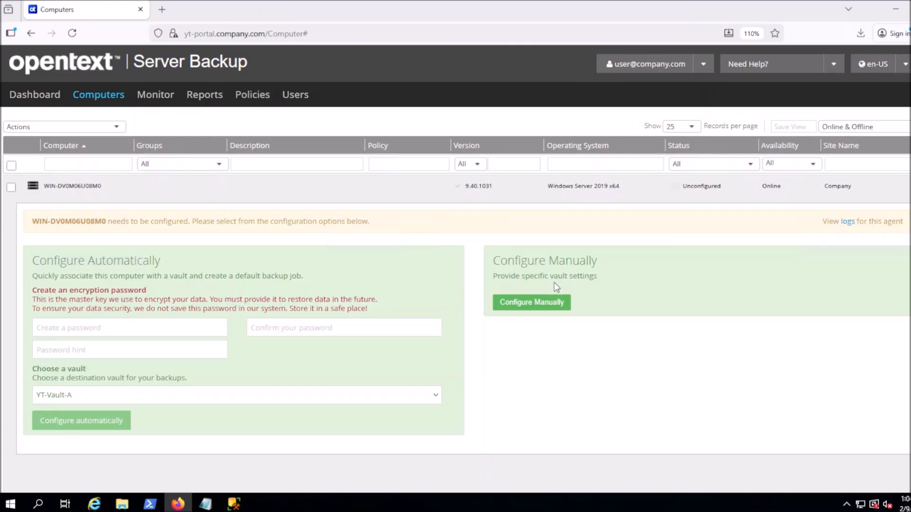
# Re-register WIN-DV0M06U08M0 manually to YT-Vault-A as its original vault computer and confirm
pyautogui.click(540, 305)
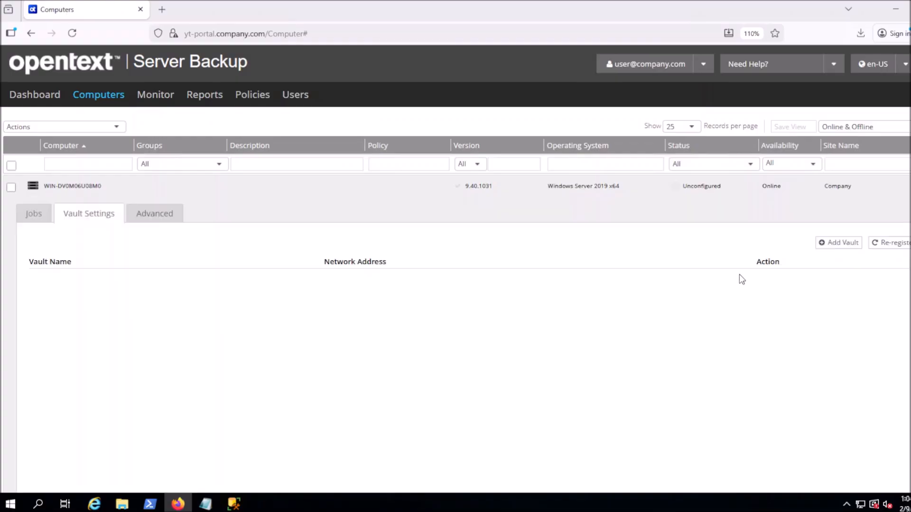
pyautogui.click(889, 249)
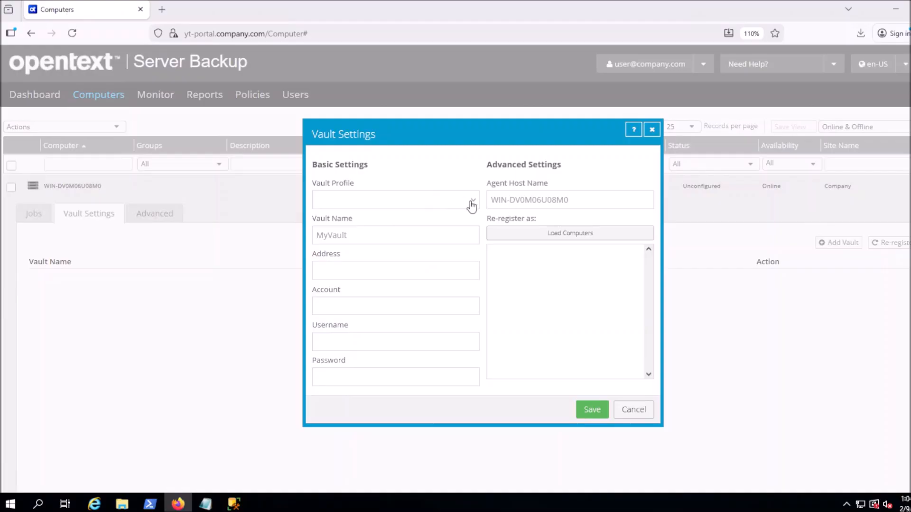
pyautogui.click(471, 203)
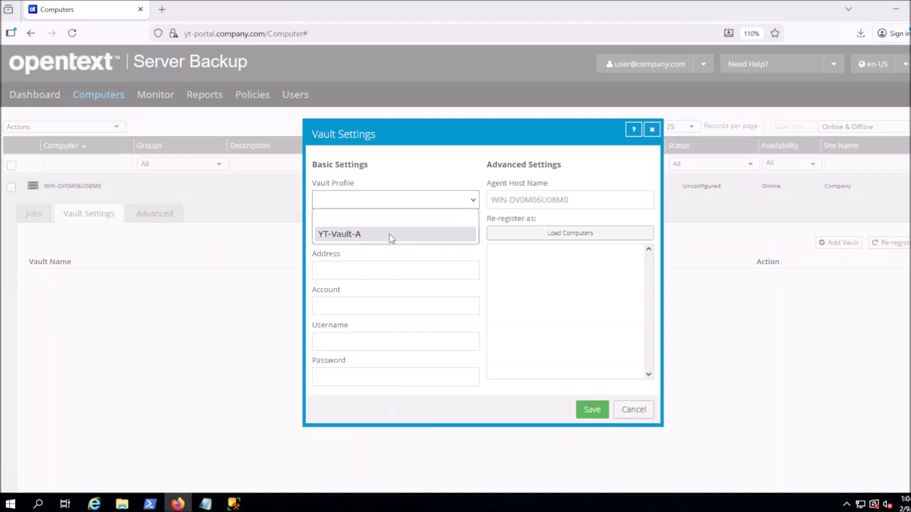
pyautogui.click(391, 238)
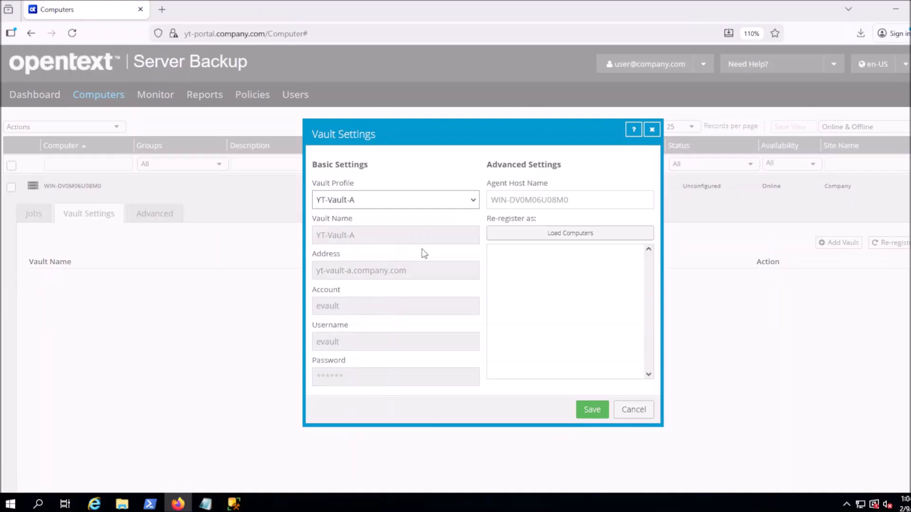
pyautogui.click(534, 236)
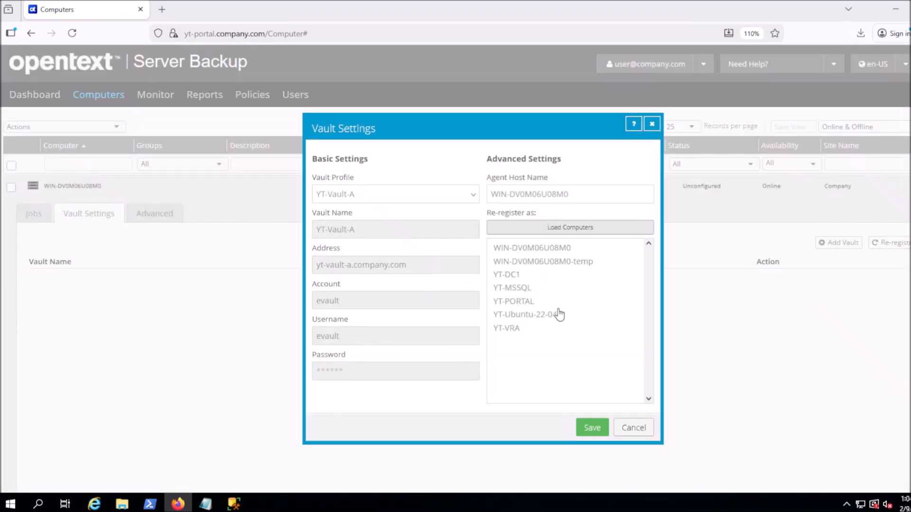
pyautogui.click(549, 243)
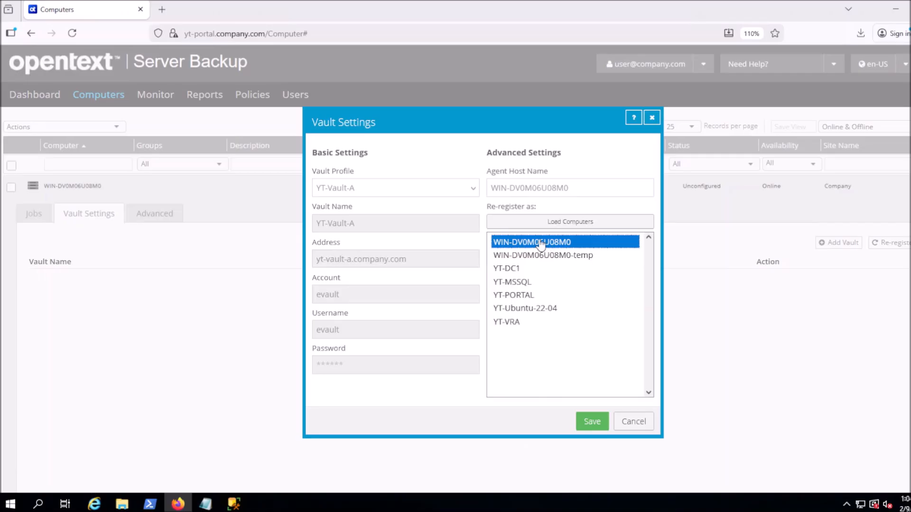
pyautogui.click(593, 421)
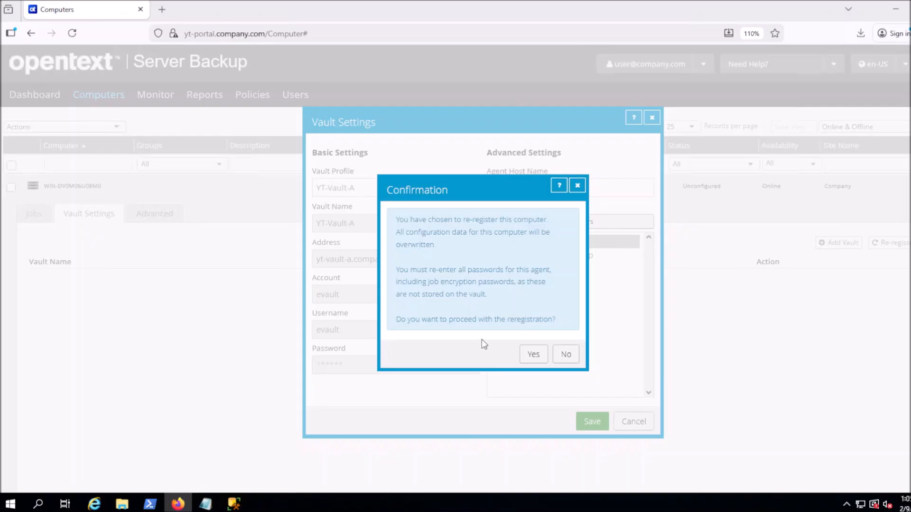
pyautogui.click(535, 356)
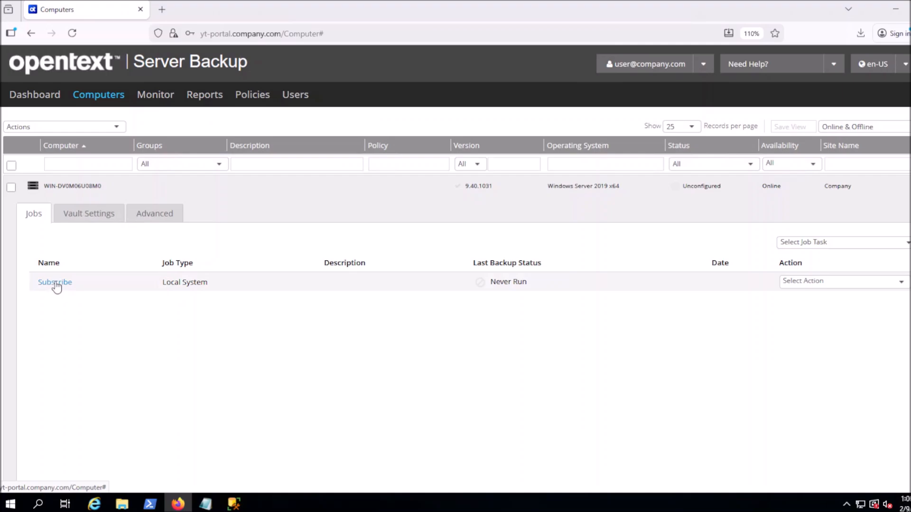
# Edit the Subscribe job, enter and confirm its encryption password, save, and accept the warning
pyautogui.click(816, 284)
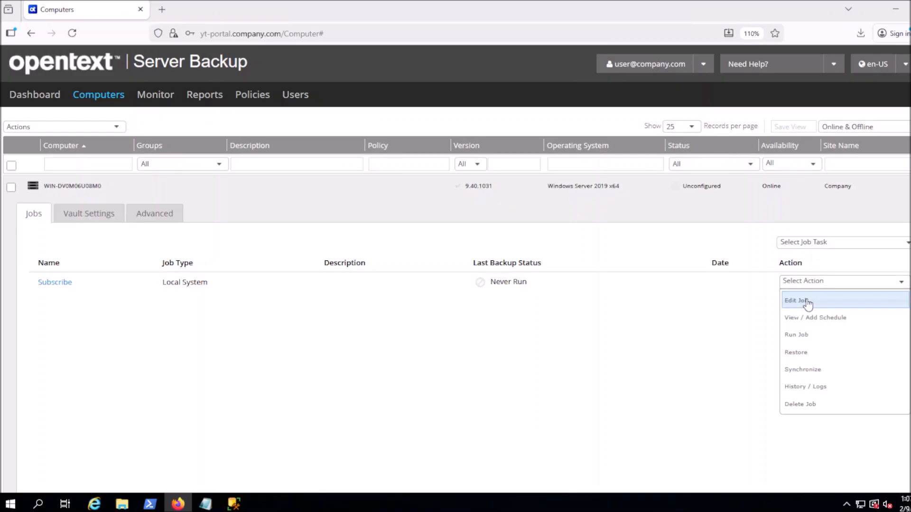
pyautogui.click(807, 302)
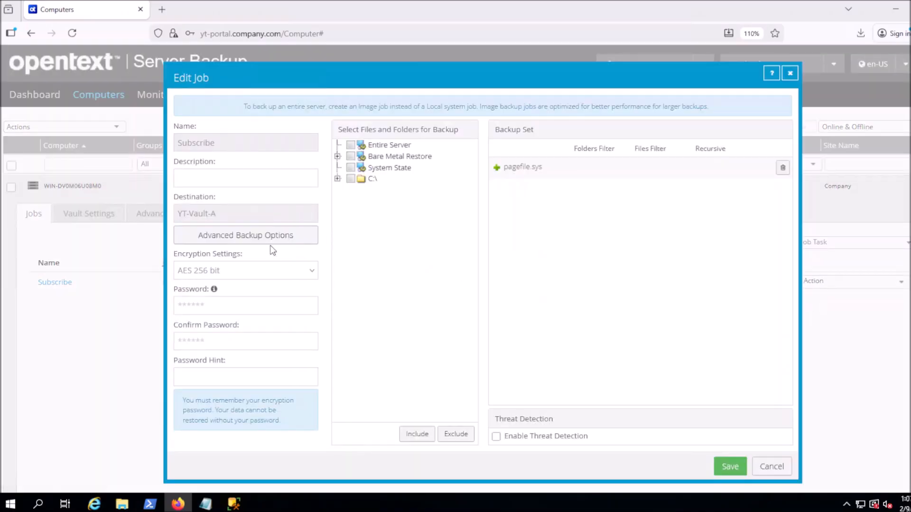
pyautogui.click(210, 305)
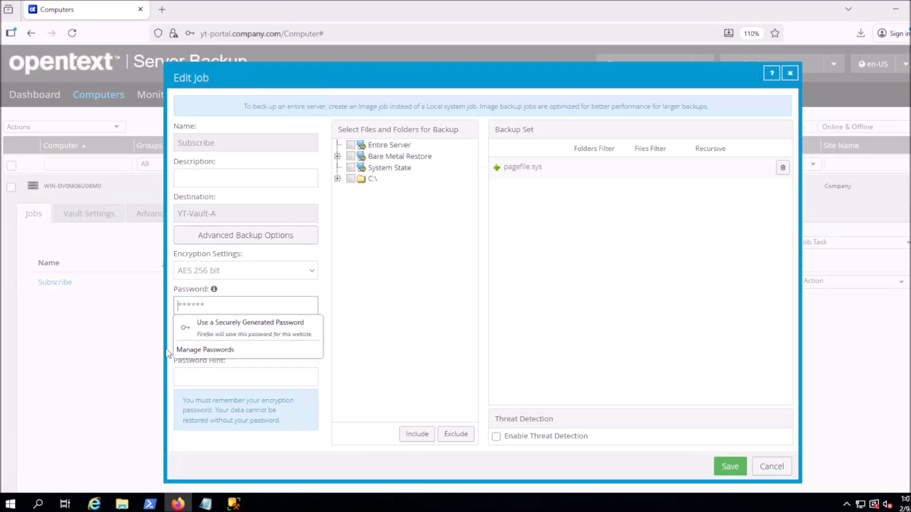
pyautogui.click(190, 386)
pyautogui.click(203, 342)
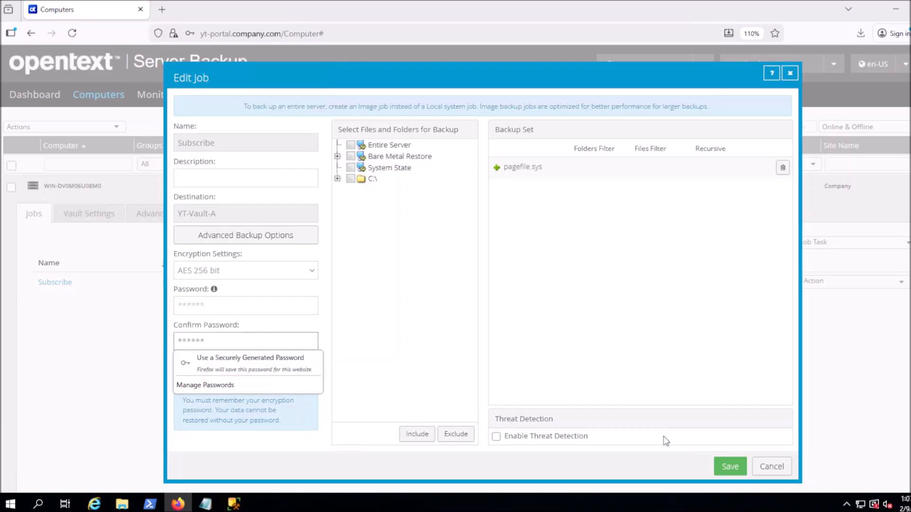
pyautogui.click(724, 469)
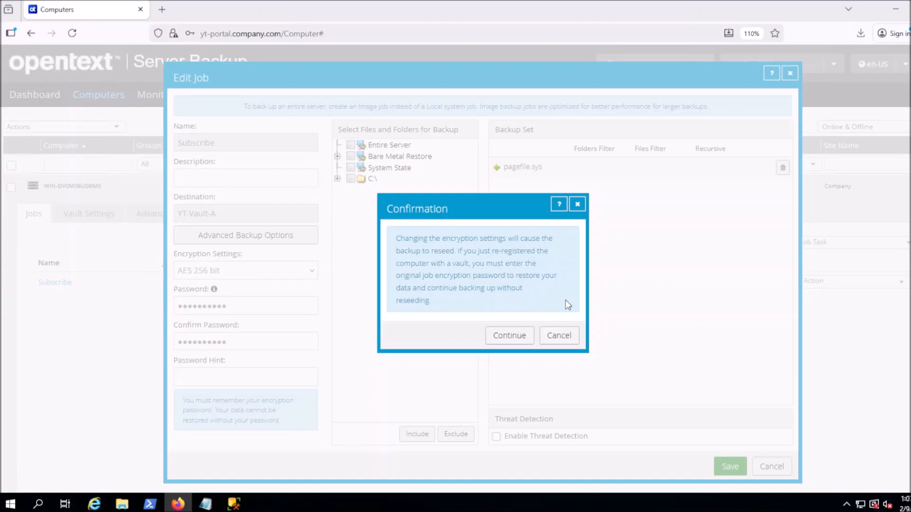
pyautogui.click(509, 335)
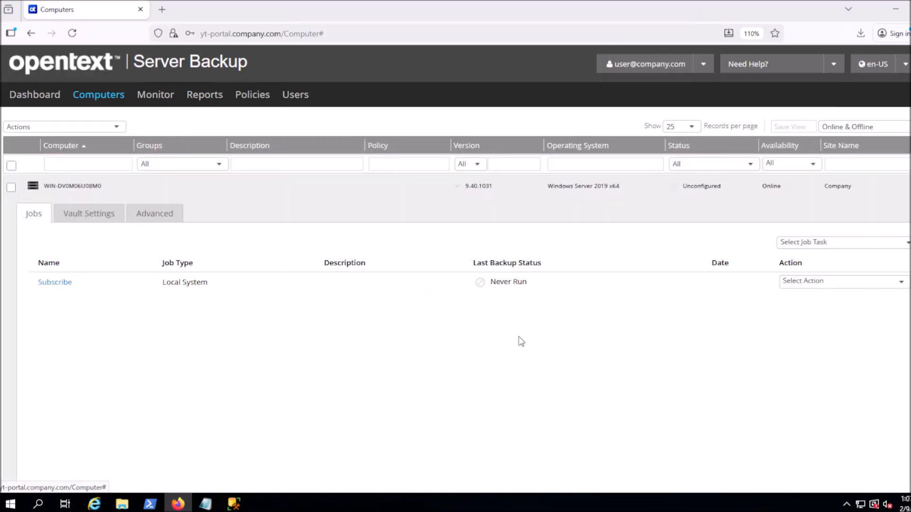
pyautogui.click(824, 283)
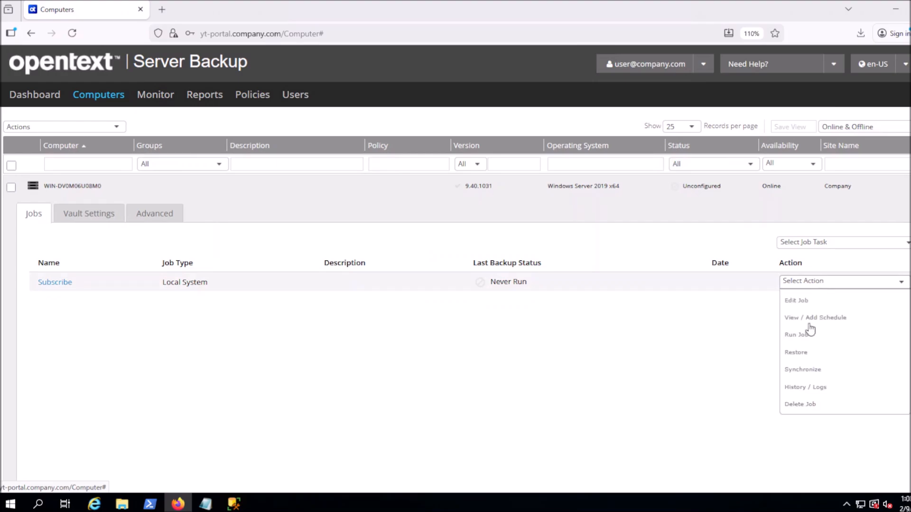
pyautogui.click(825, 375)
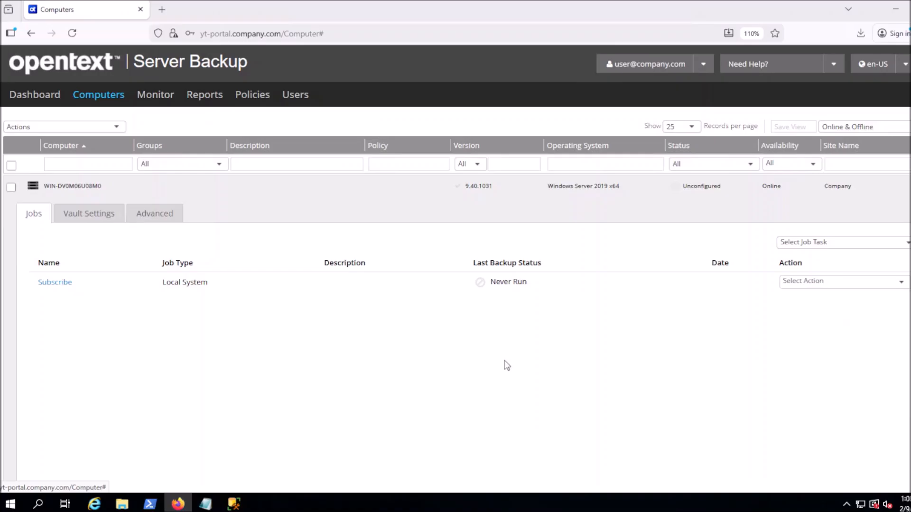